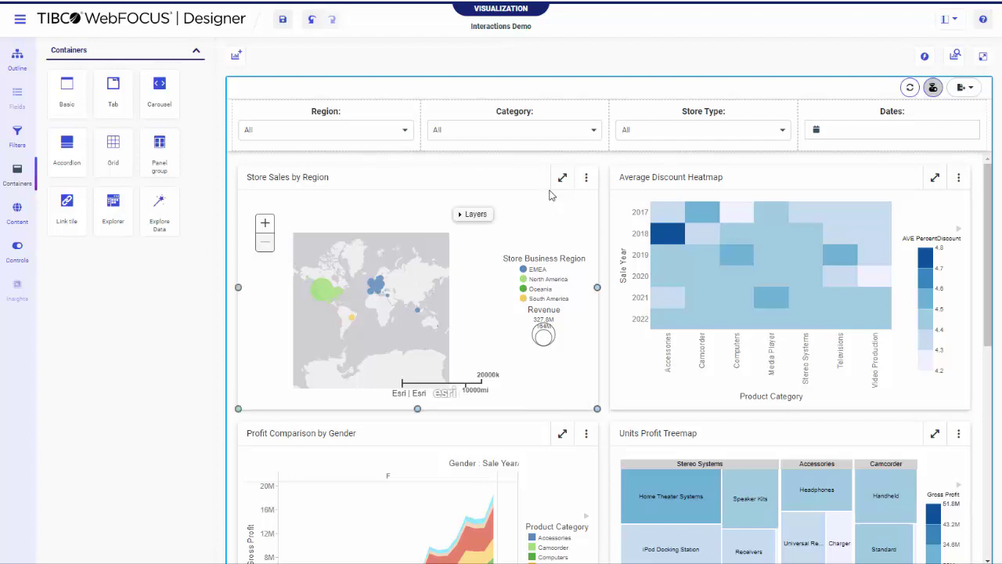
Step: Select Button 1 and the Region filter, then open the Interactions panel
scroll(507, 178, down, 3)
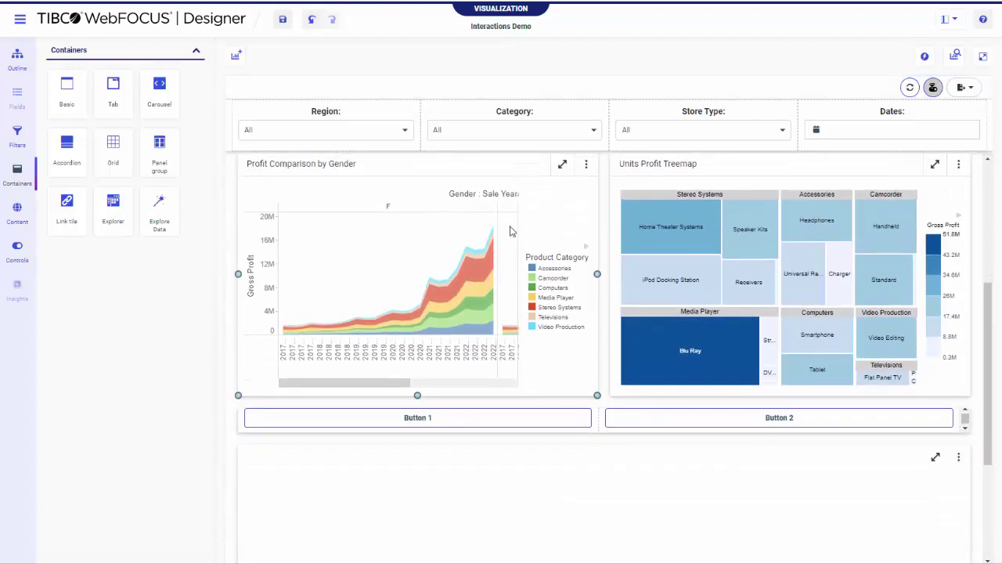
click(504, 414)
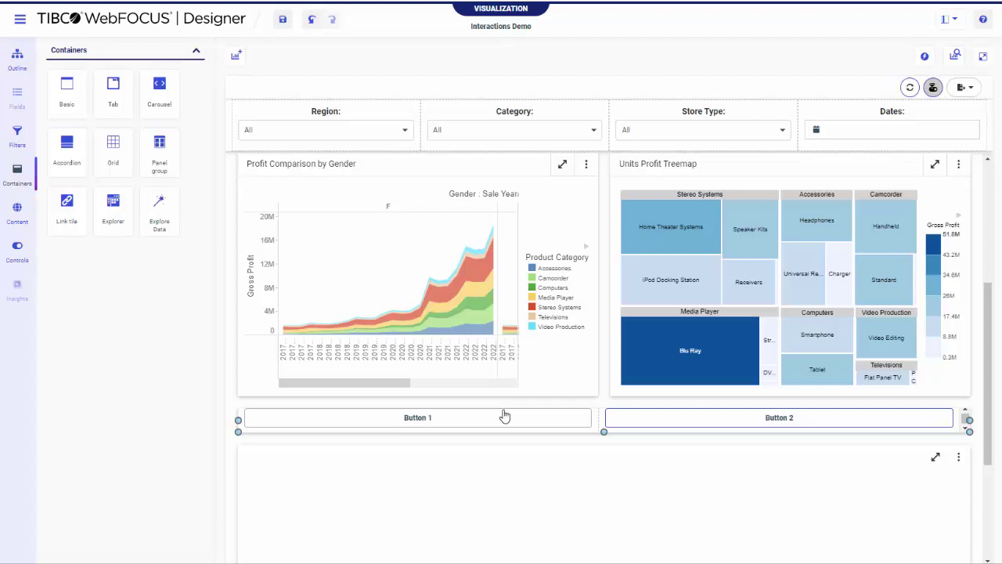
click(505, 418)
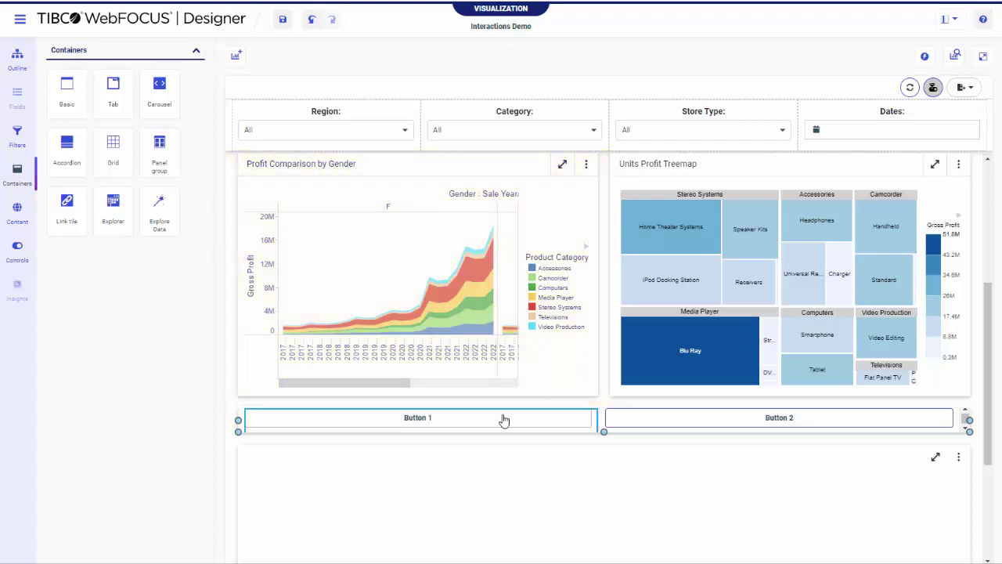
click(403, 131)
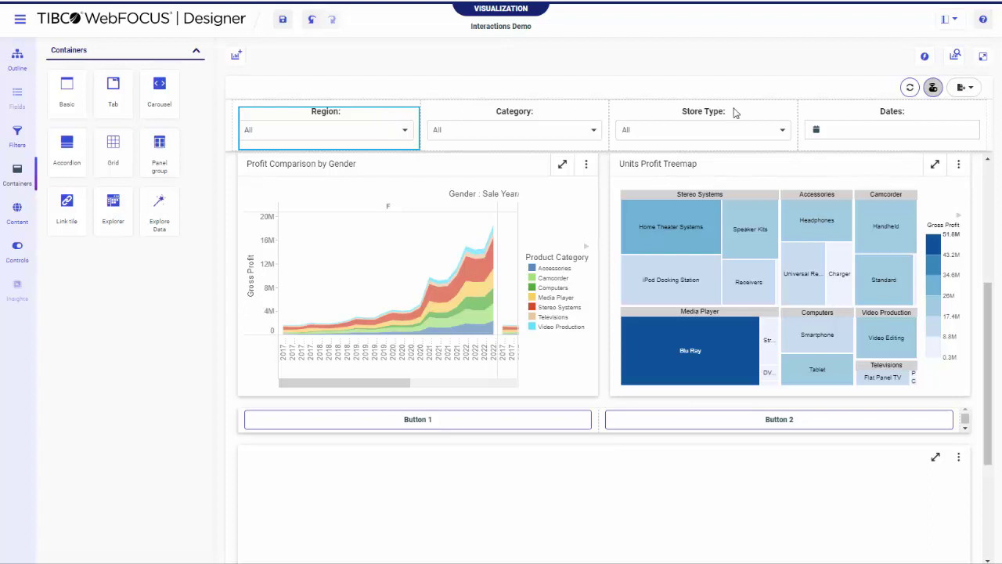
click(925, 56)
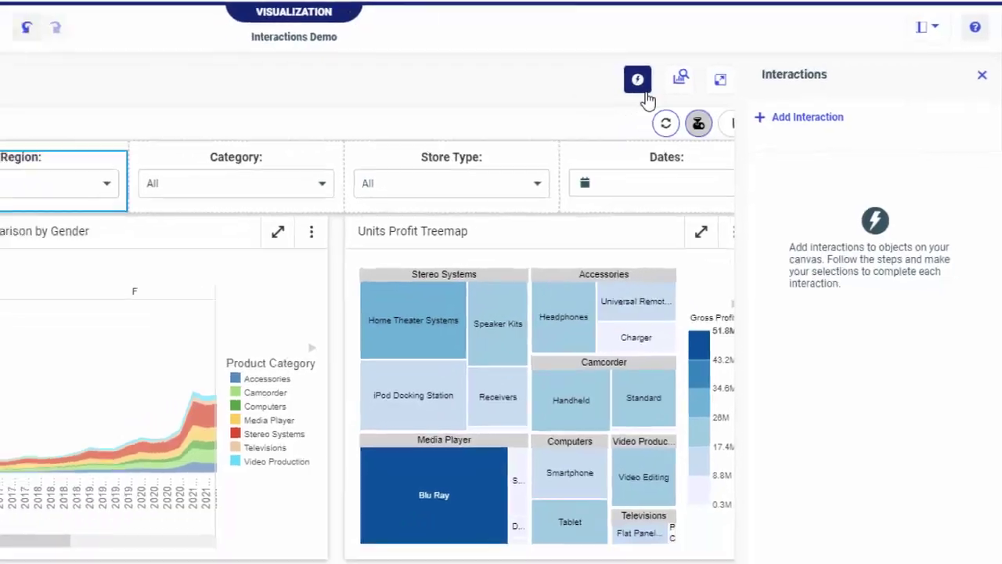
Step: Close the empty Interactions panel using the lightning toolbar button
click(575, 92)
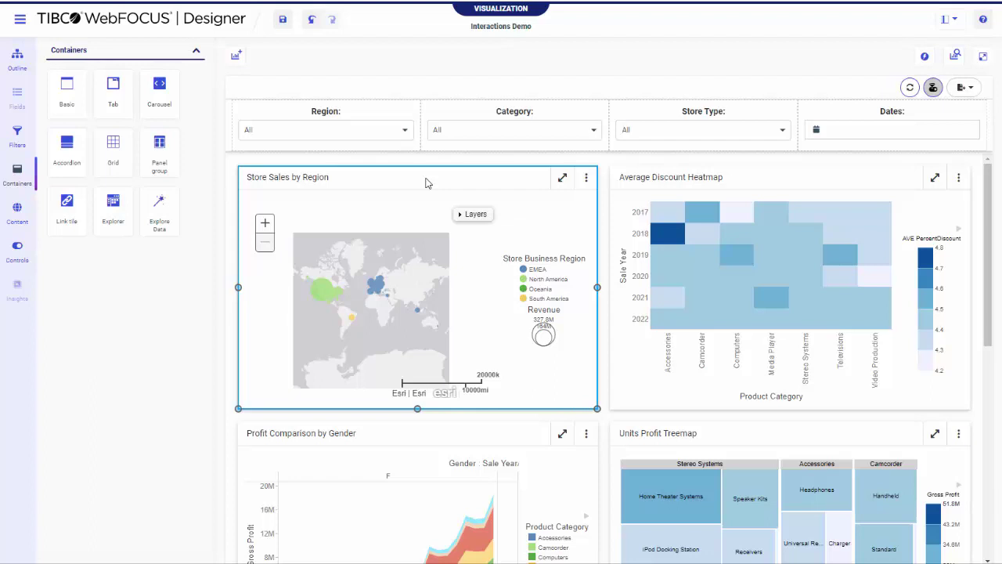
Step: Add Interaction 1 on the Store Sales by Region container with a Click event
right_click(428, 182)
mouse_move(464, 306)
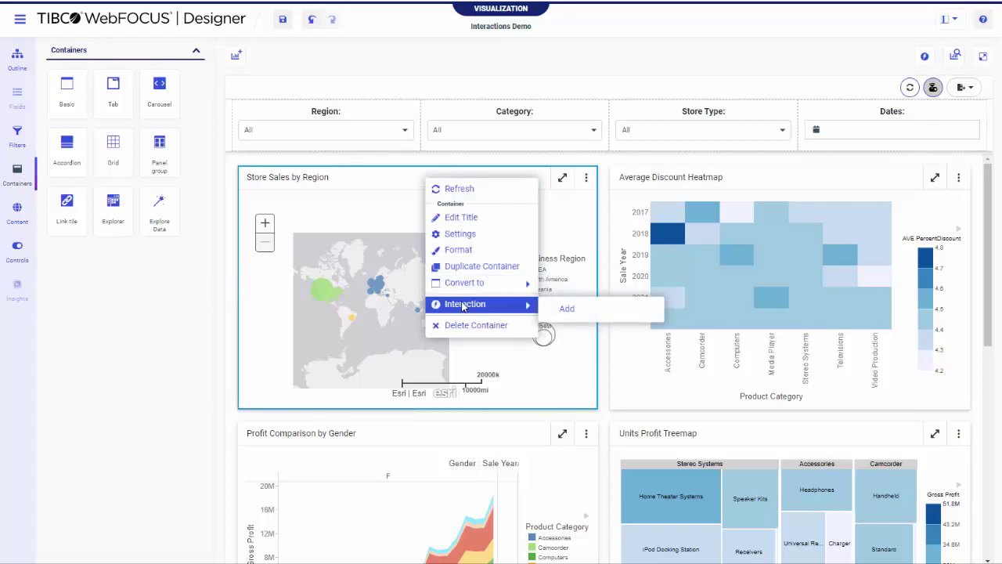
click(557, 310)
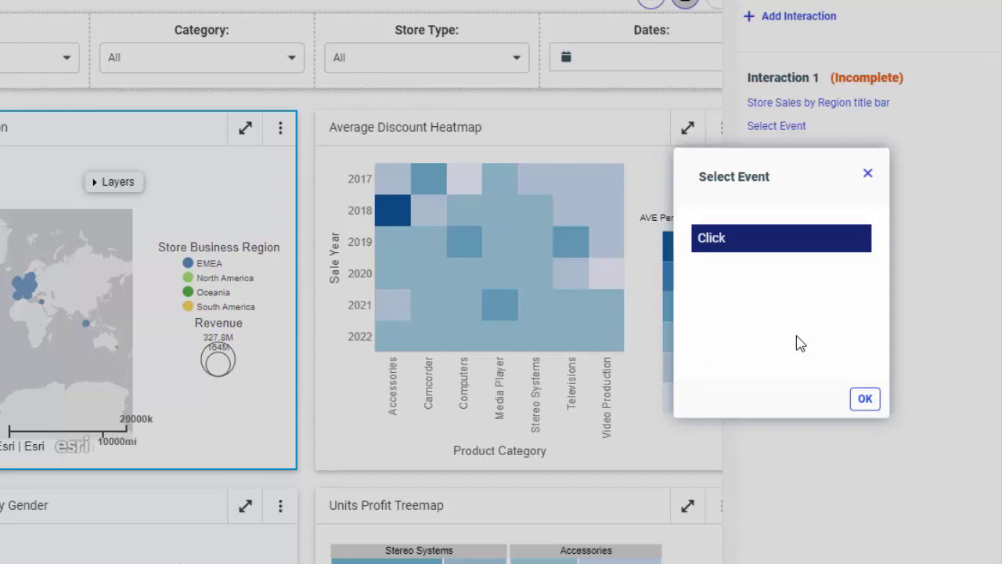
click(864, 400)
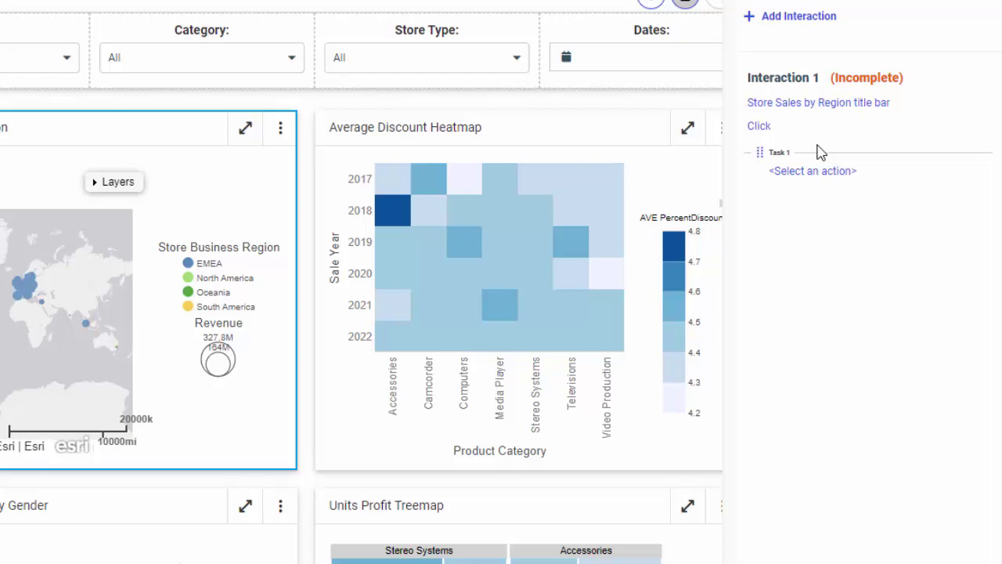
Step: Set Task 1's action to Run content
click(808, 173)
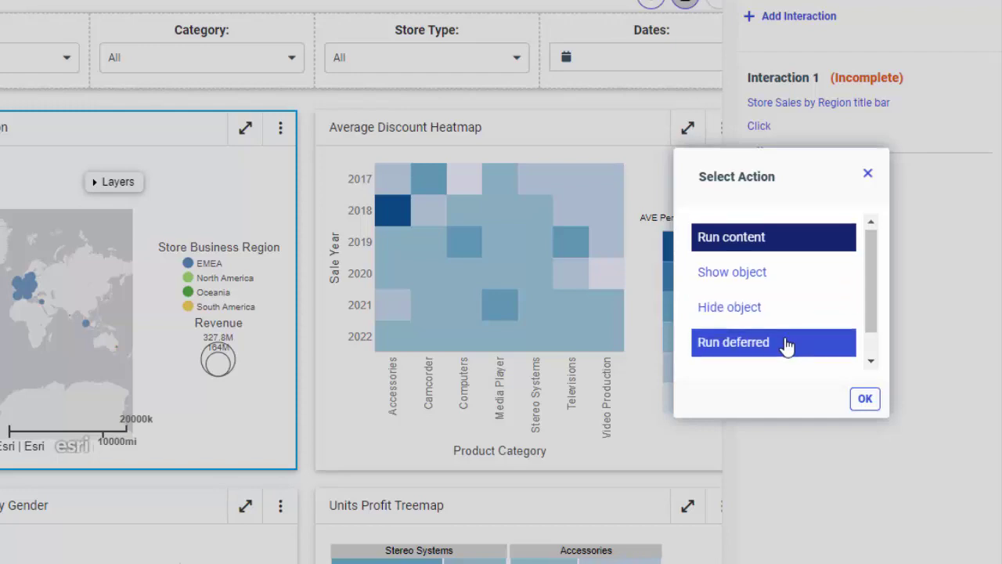
scroll(787, 345, down, 1)
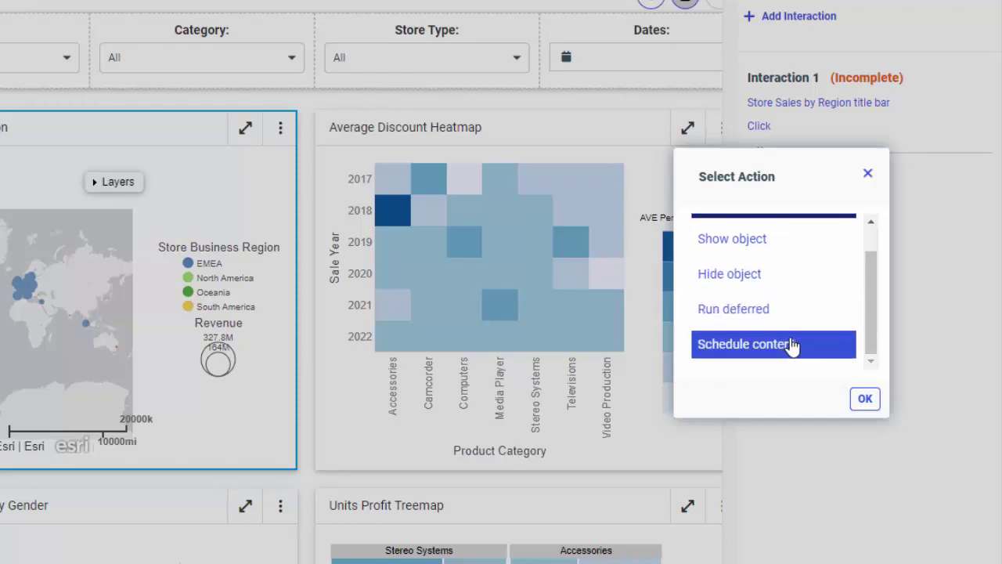
scroll(800, 345, up, 1)
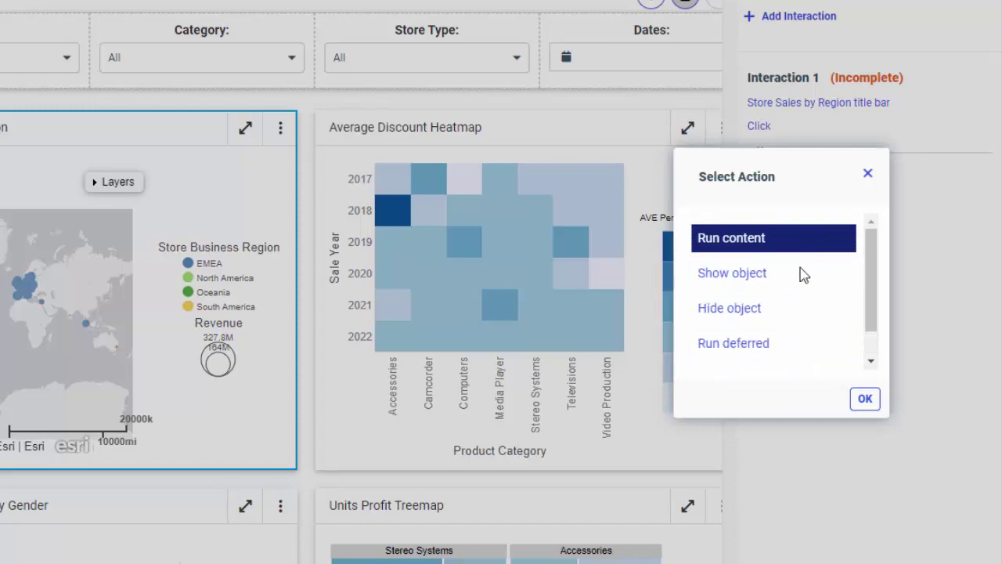
click(865, 398)
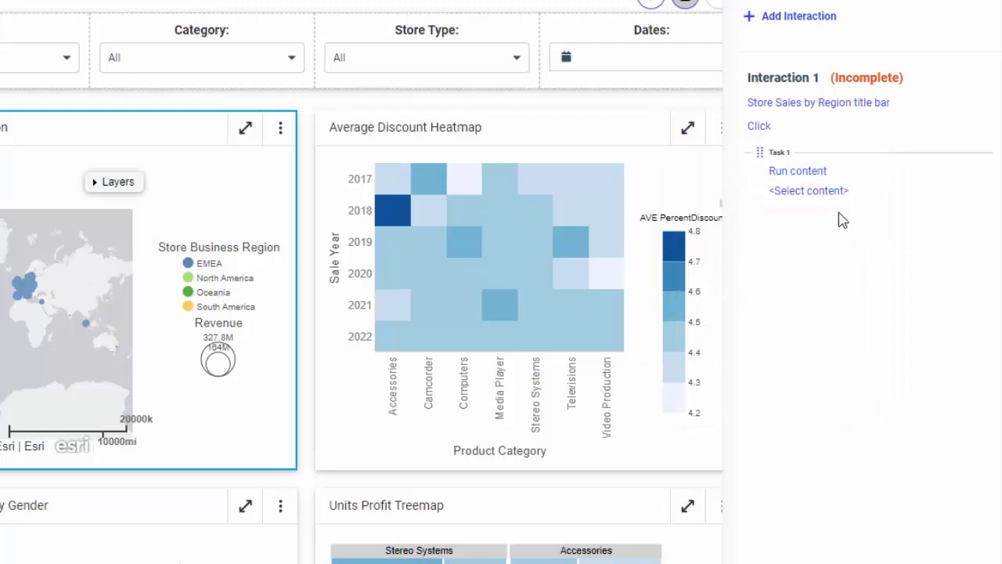
Step: Choose Retail Samples > Portal > Small Widgets > Category Sales as Task 1's content
click(820, 188)
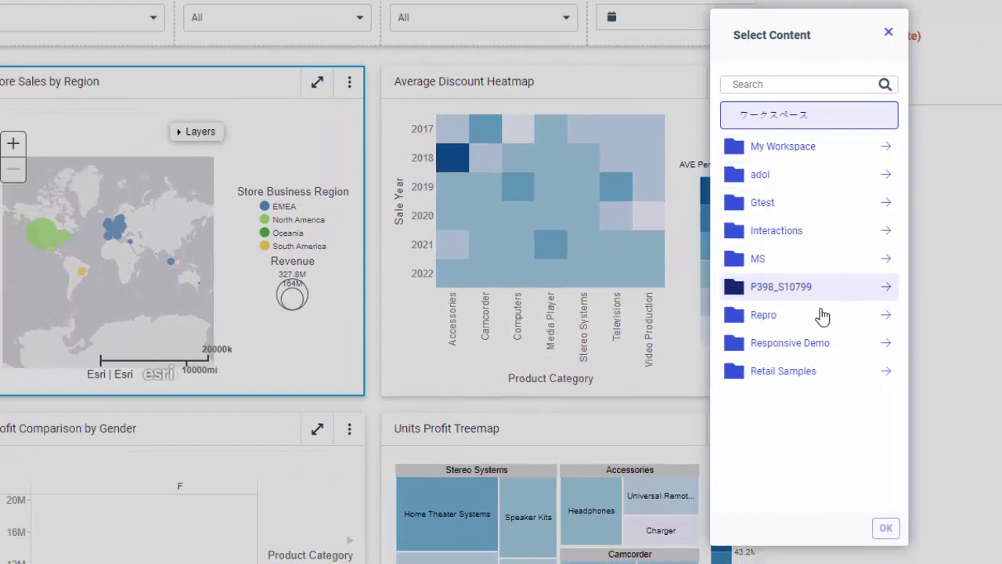
click(818, 371)
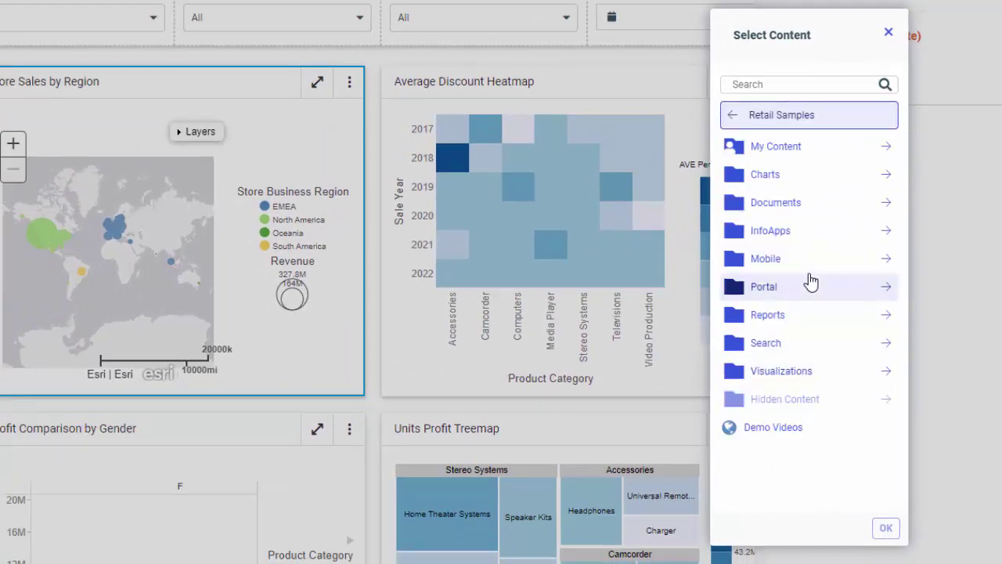
click(810, 284)
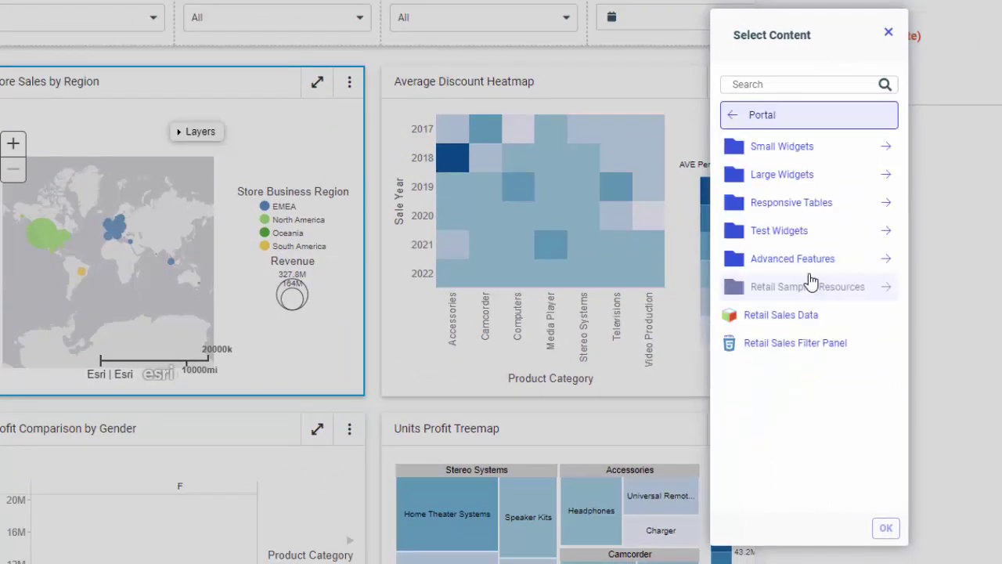
click(798, 152)
click(797, 152)
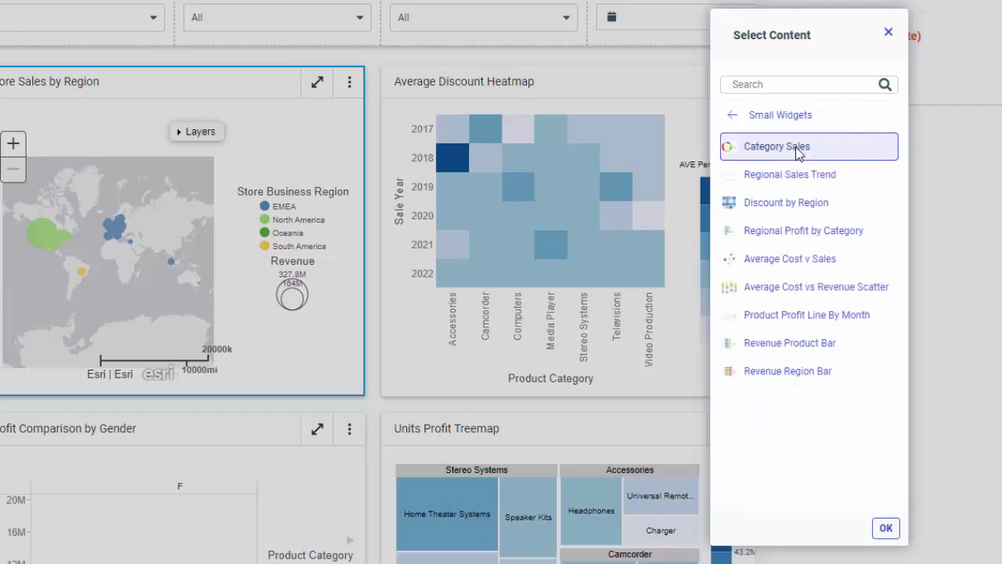
click(885, 527)
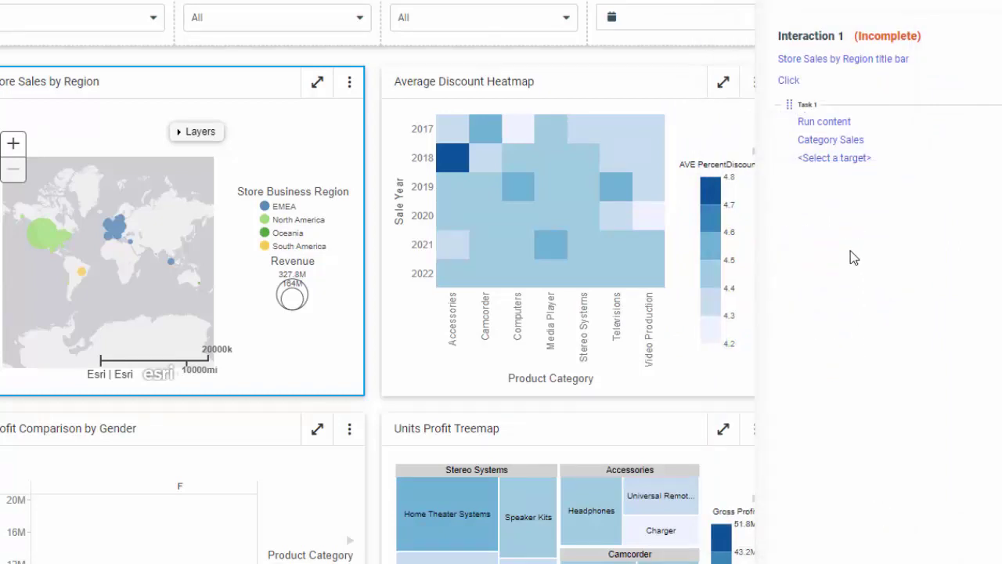
Step: Set Task 1's target to Page overlay
click(832, 160)
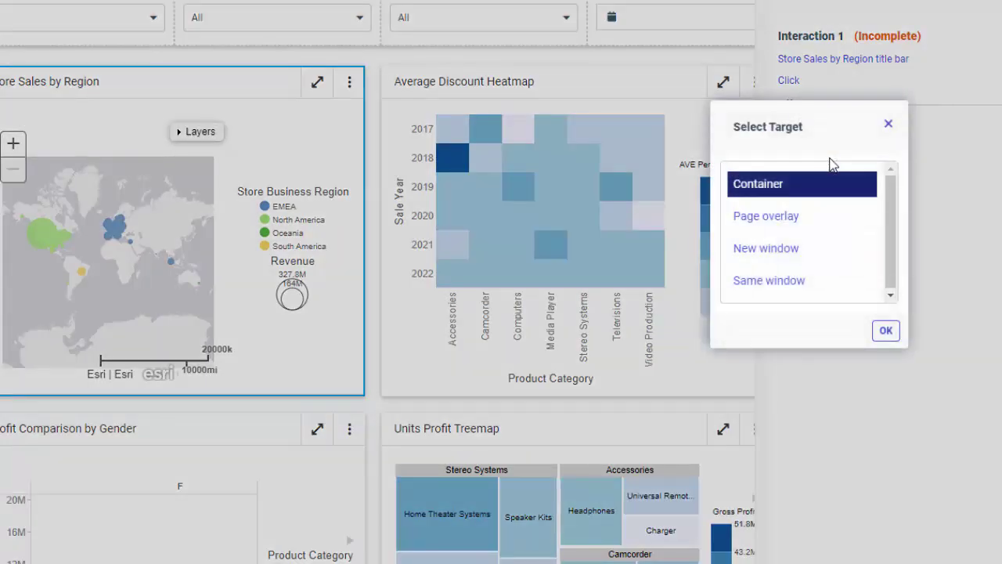
click(827, 225)
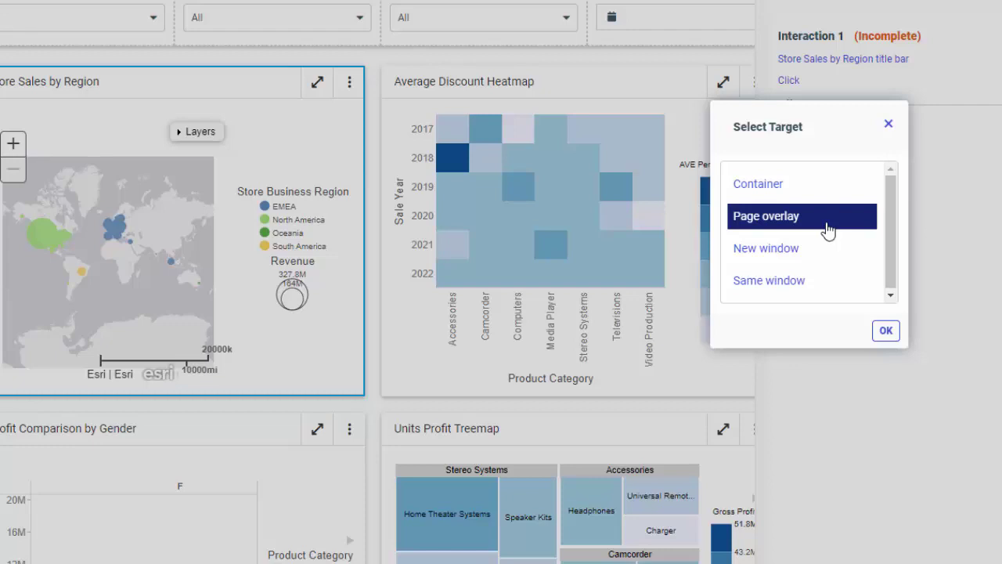
click(884, 336)
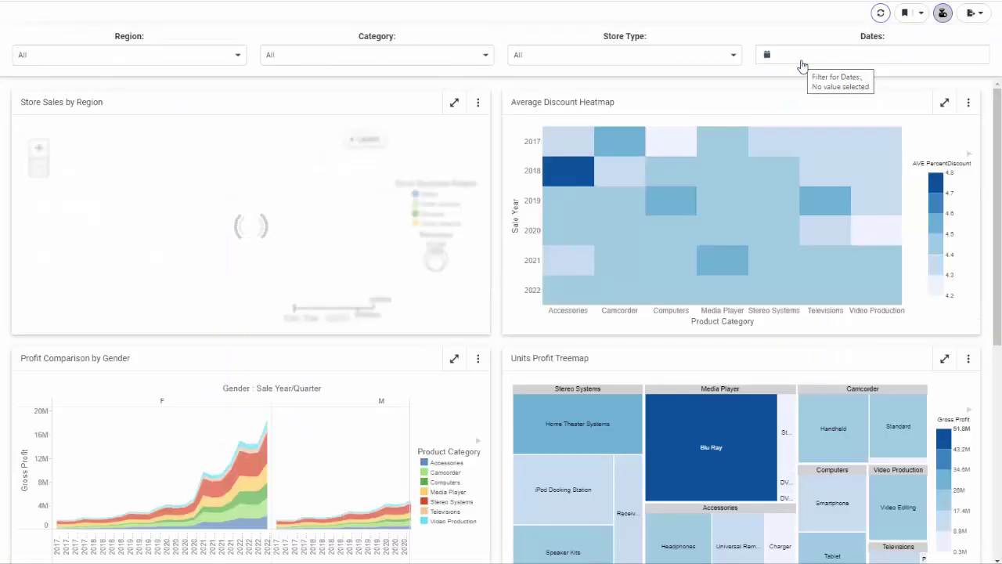
Step: Click the Store Sales by Region title bar in the run to open the Category Sales overlay
click(384, 107)
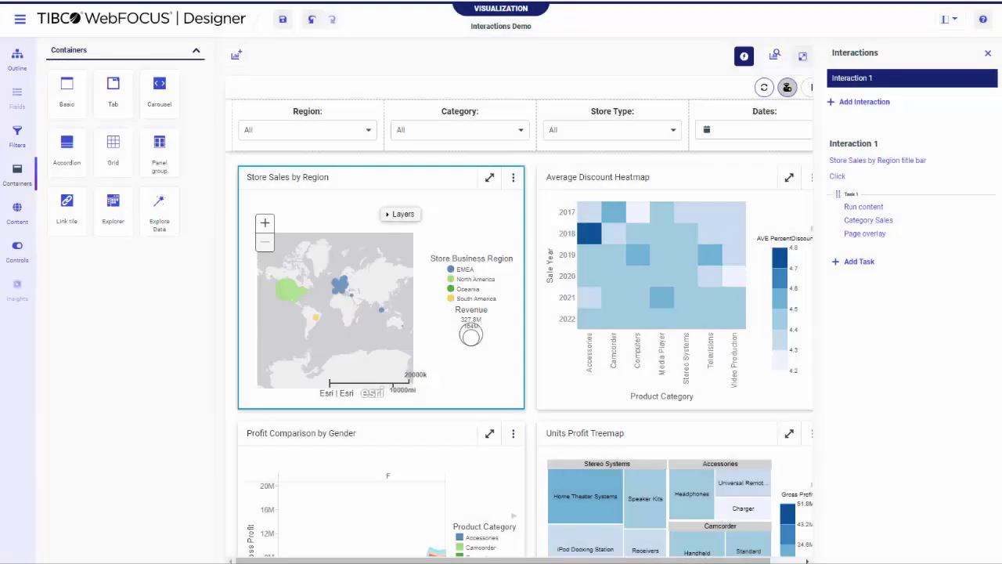
Step: Select the Store Sales by Region tile, Button 1 and the empty container below the buttons
click(519, 192)
scroll(515, 235, down, 3)
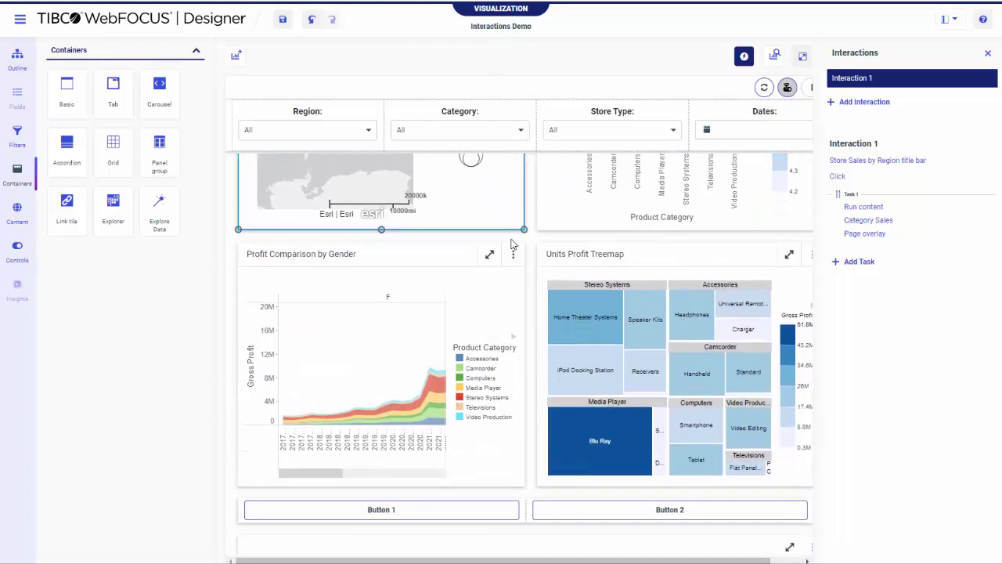
scroll(511, 243, down, 1)
click(444, 417)
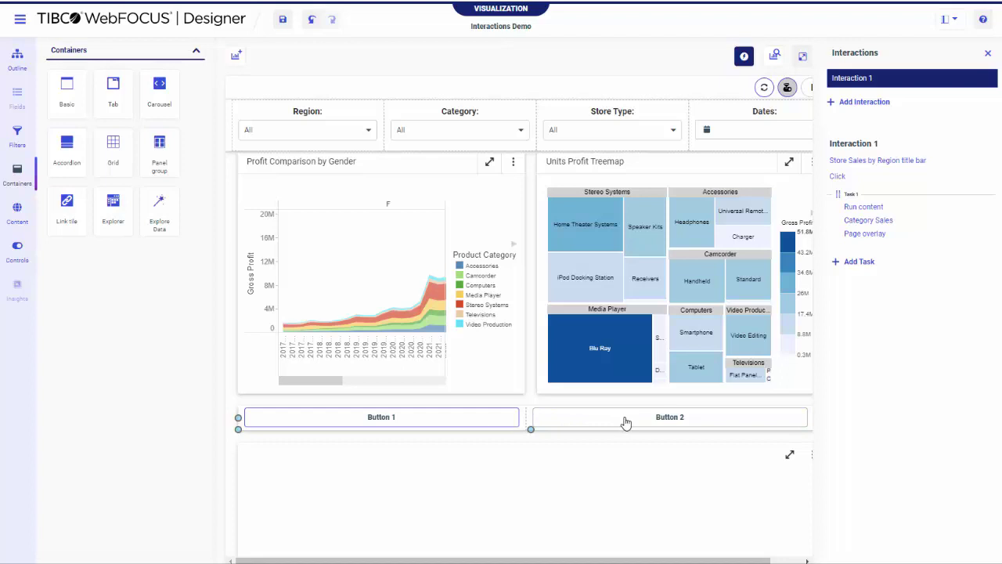
click(613, 472)
scroll(608, 501, down, 2)
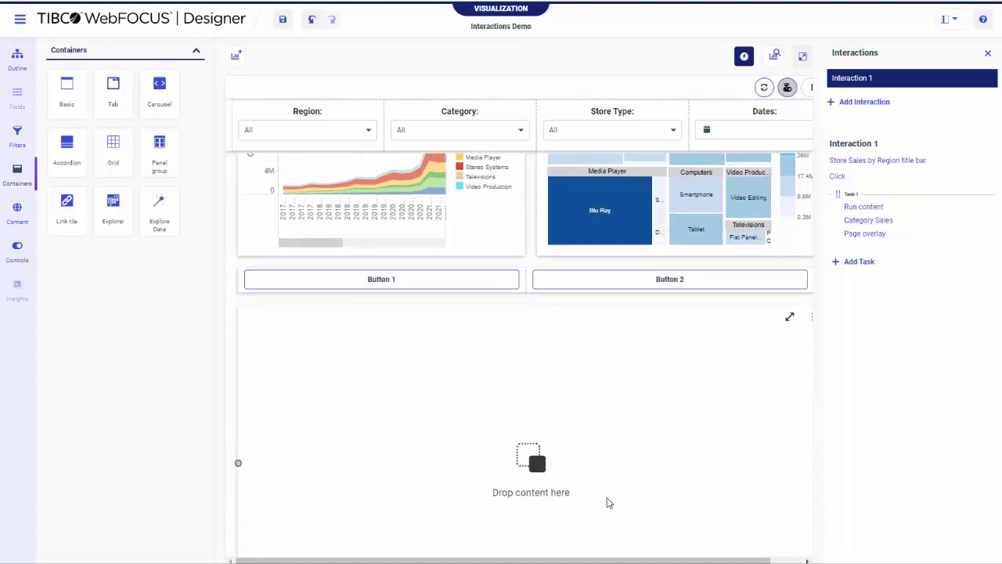
scroll(609, 502, down, 1)
scroll(609, 502, up, 1)
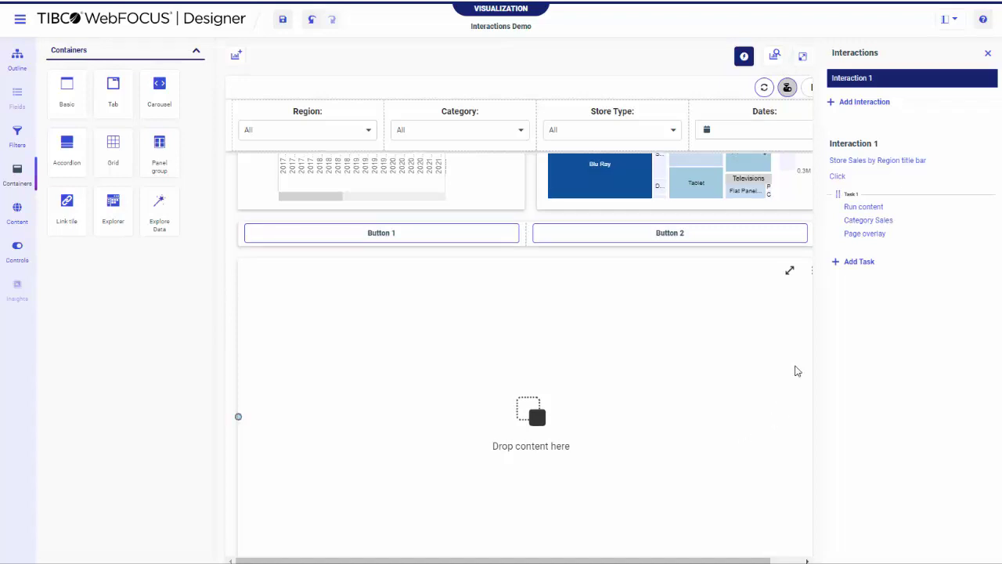
Step: Create Interaction 2 with Button 1 as the trigger object and Click as its event
click(864, 102)
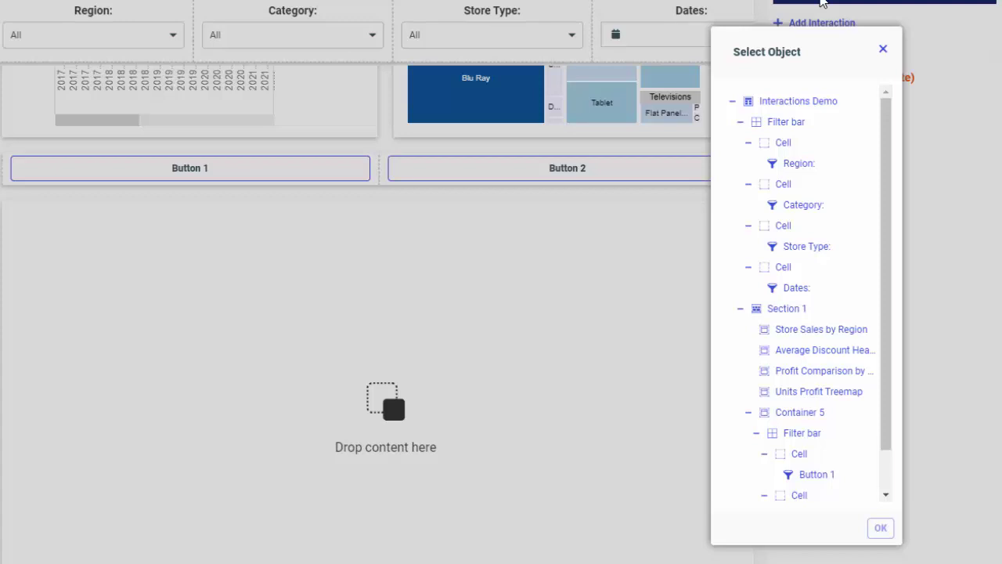
scroll(832, 367, down, 2)
scroll(830, 364, up, 1)
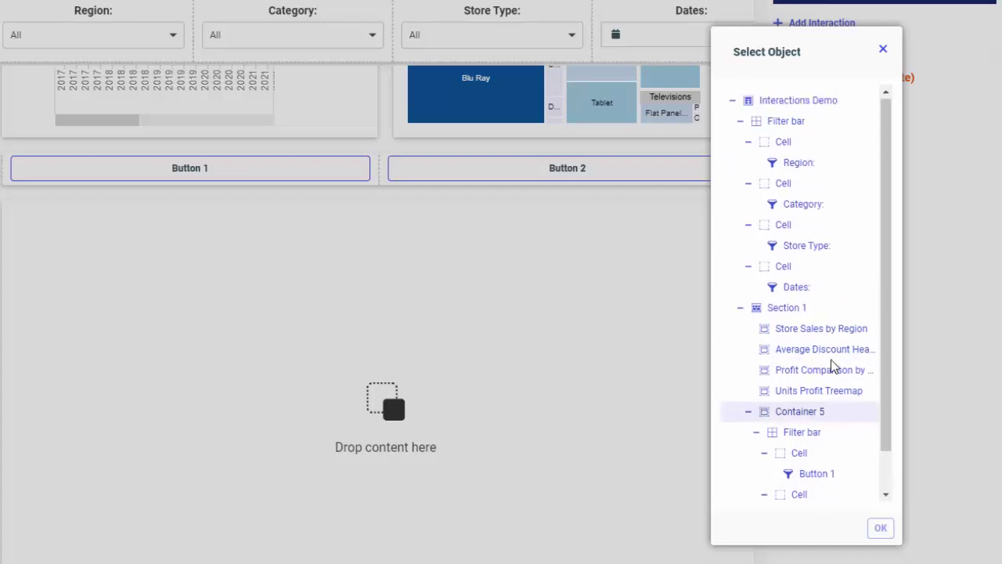
scroll(833, 374, down, 1)
click(818, 437)
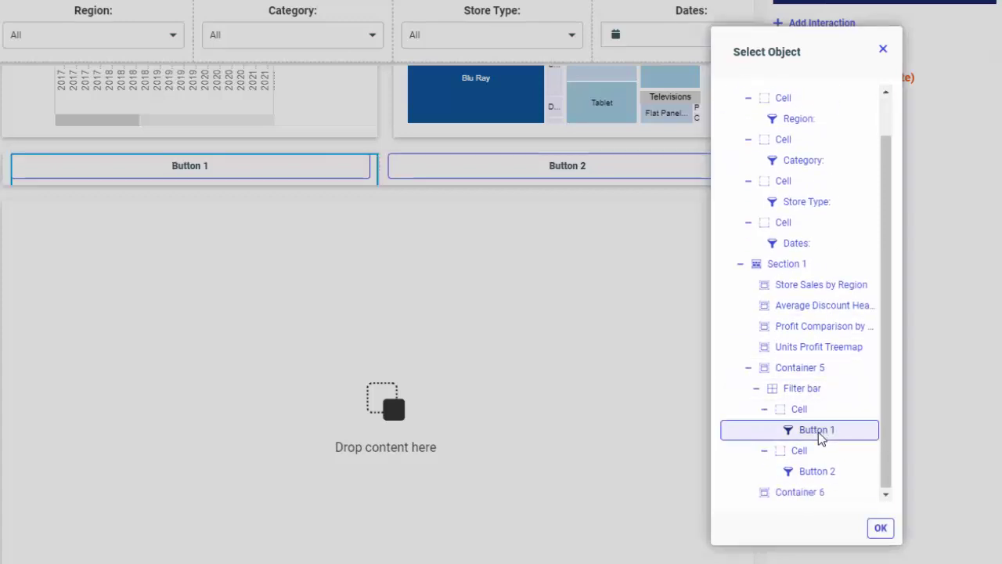
click(881, 528)
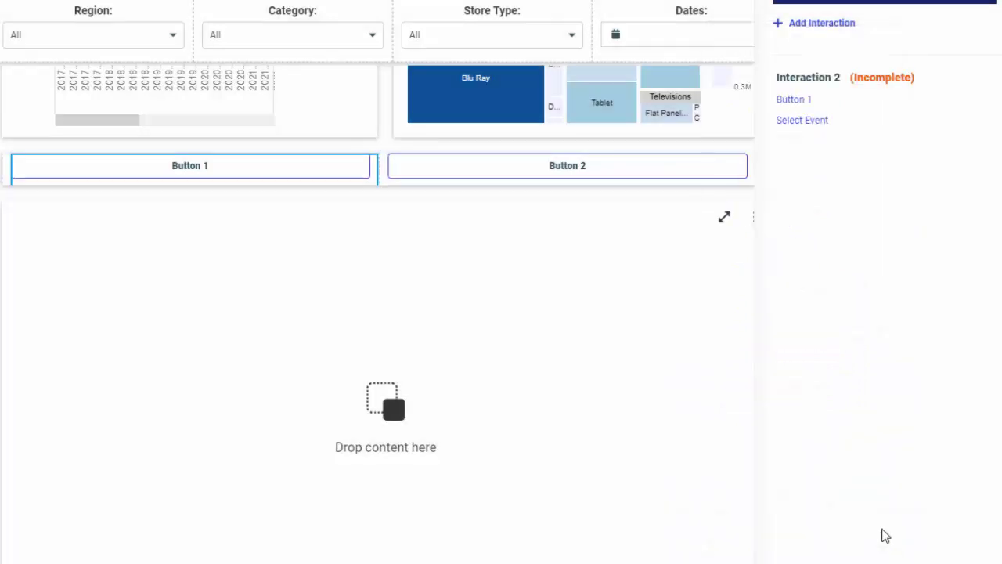
click(802, 123)
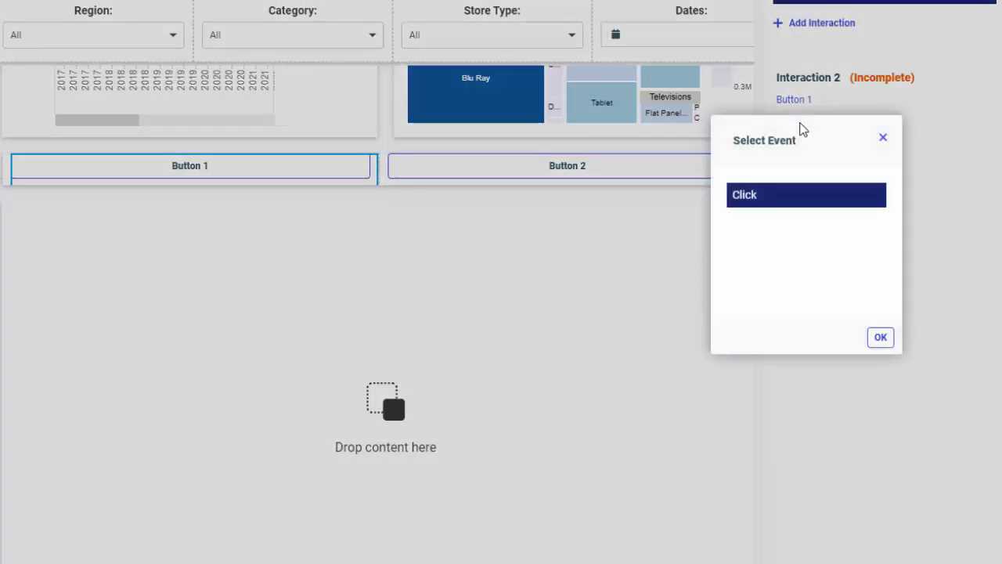
click(878, 338)
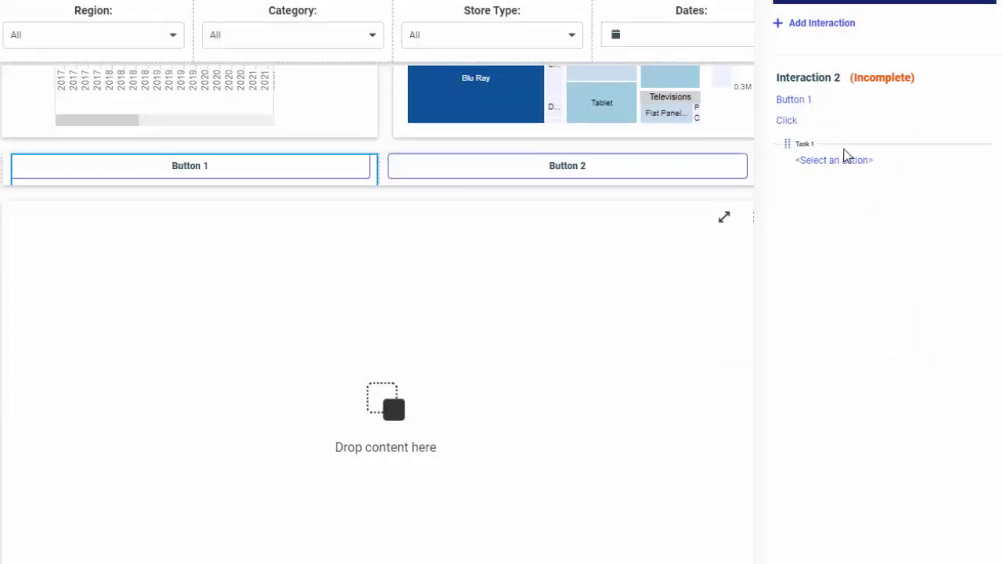
Step: Set Interaction 2's Task 1 to the Show object action targeting Container 6
click(835, 160)
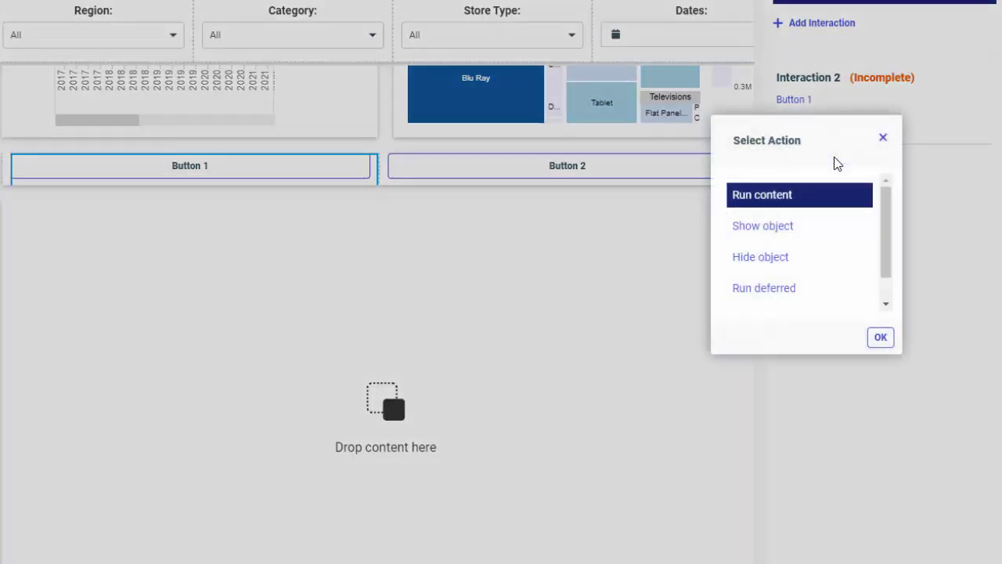
click(827, 227)
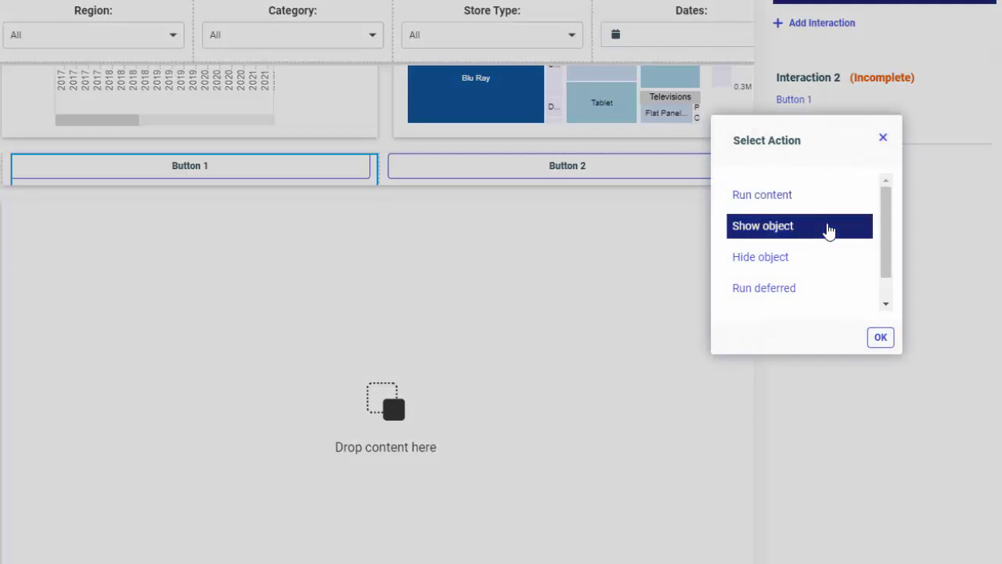
click(882, 338)
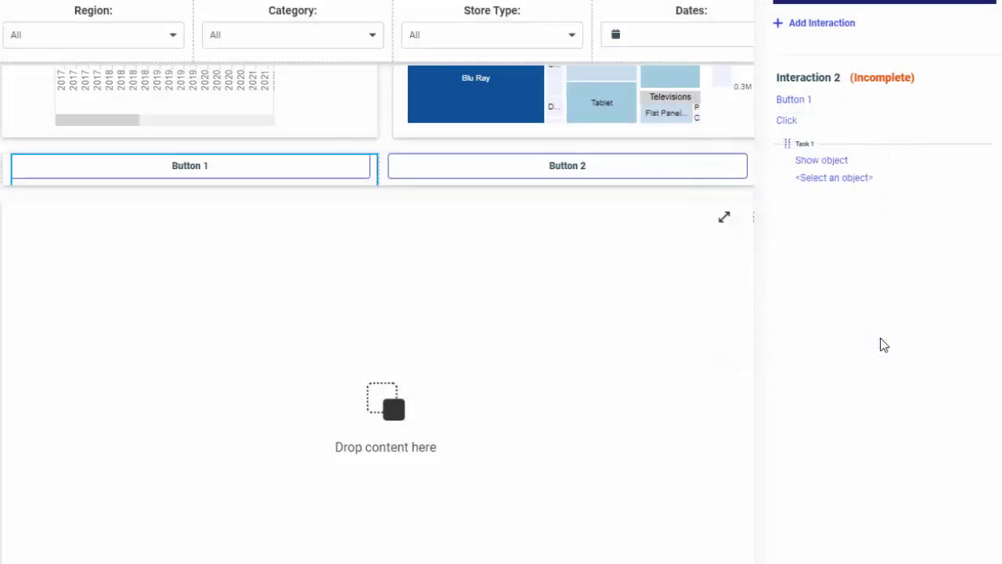
click(847, 179)
scroll(822, 383, down, 1)
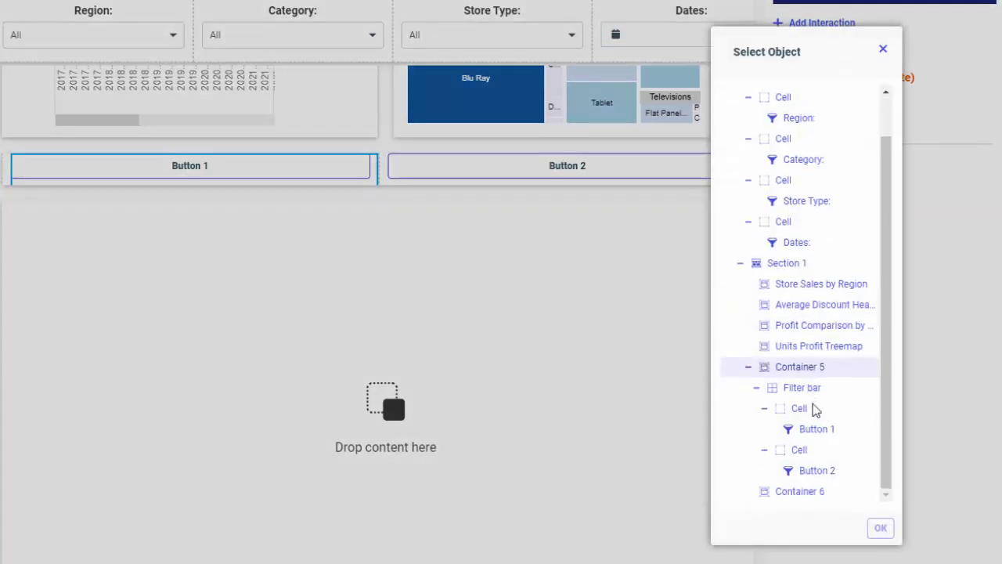
click(812, 493)
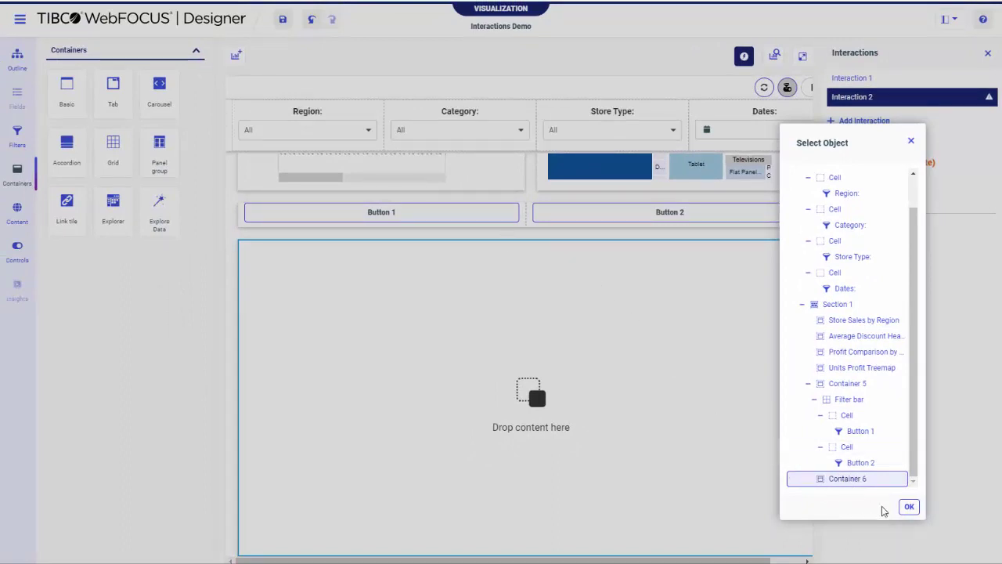
click(909, 507)
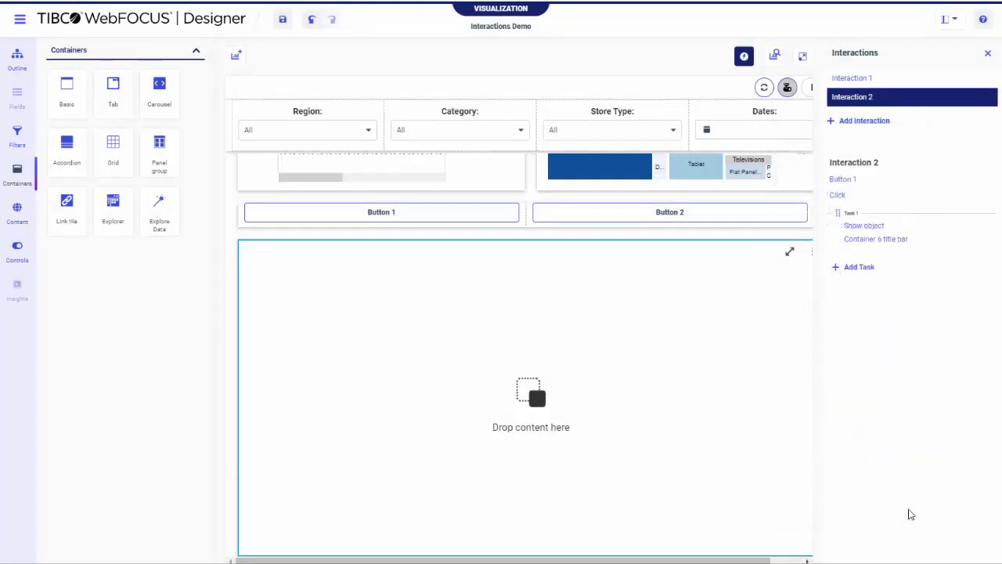
Step: Add Task 2 to Interaction 2, running Retail Samples > Portal > Large Widgets > Category Sales
click(864, 269)
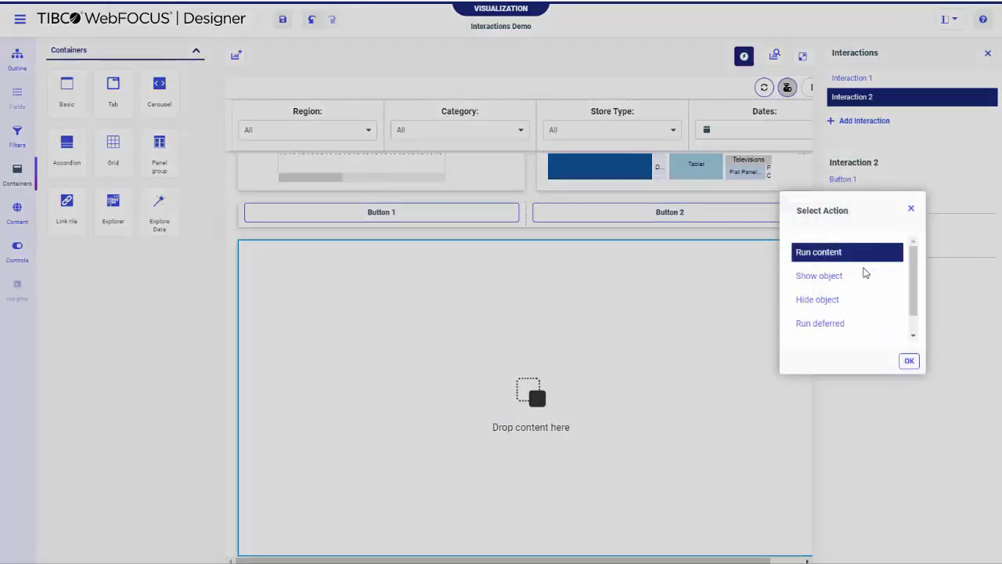
click(908, 360)
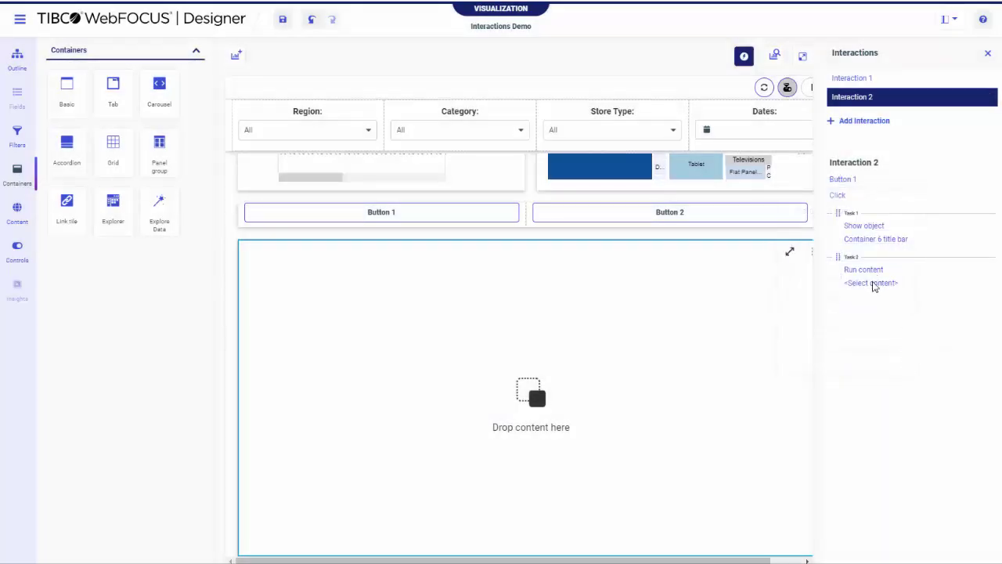
click(874, 286)
click(863, 392)
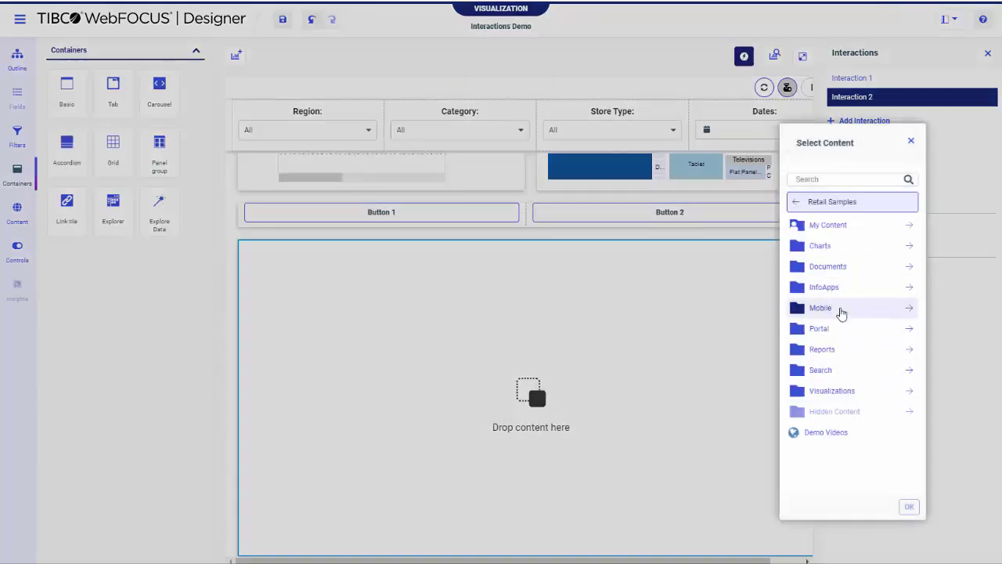
click(843, 329)
click(840, 248)
double_click(841, 227)
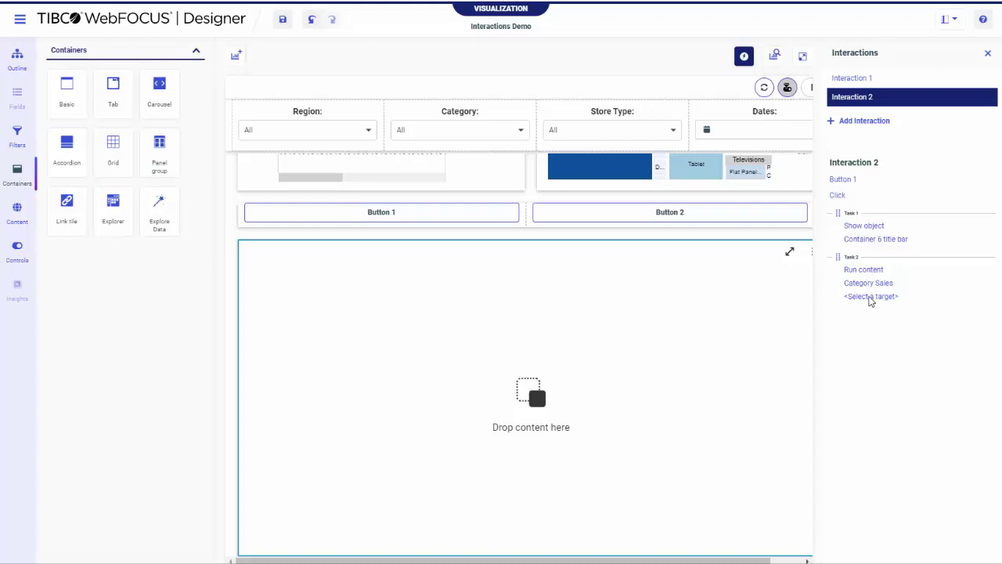
Step: Send Task 2's output to the Container 6 content area
click(870, 297)
click(907, 360)
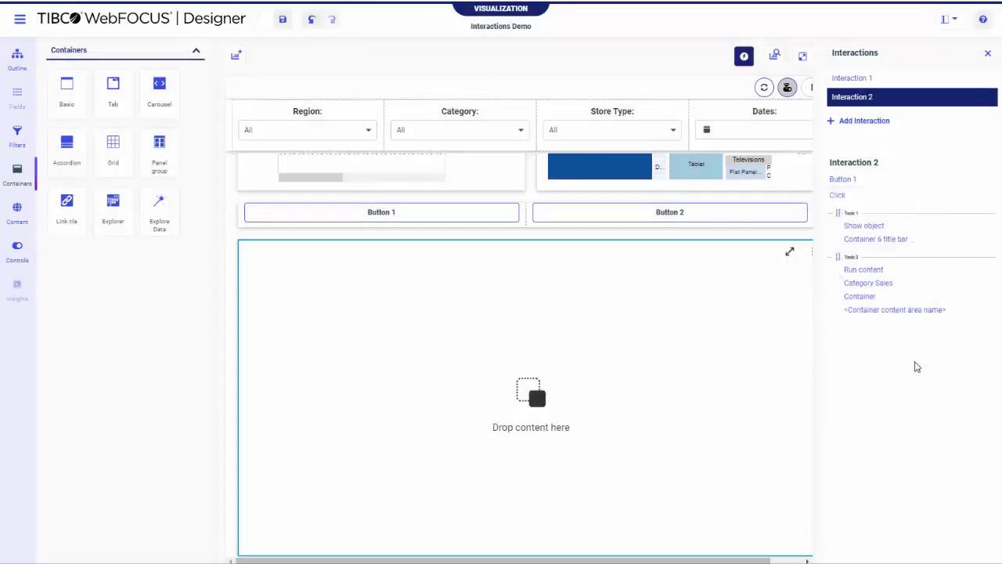
click(895, 311)
click(850, 357)
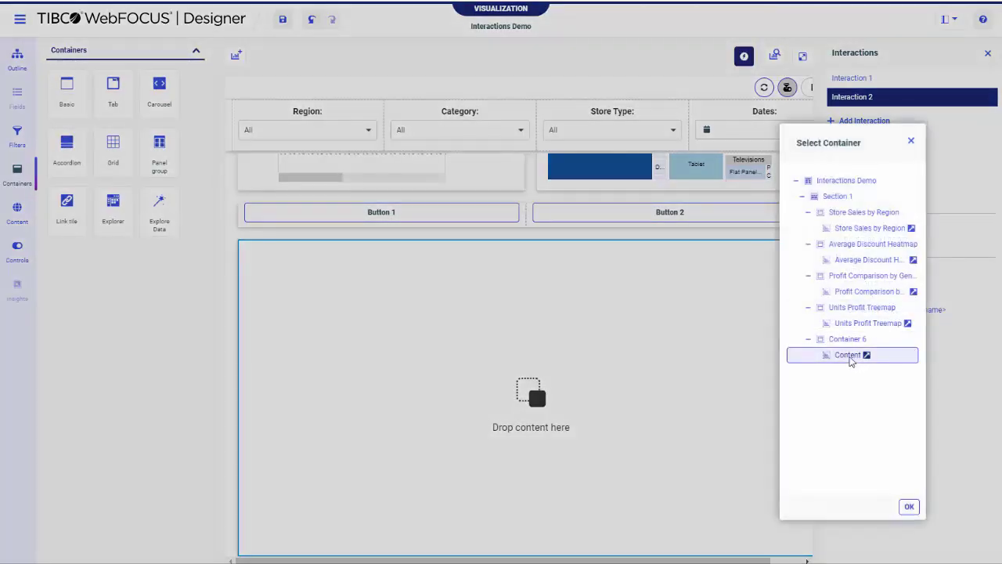
click(909, 506)
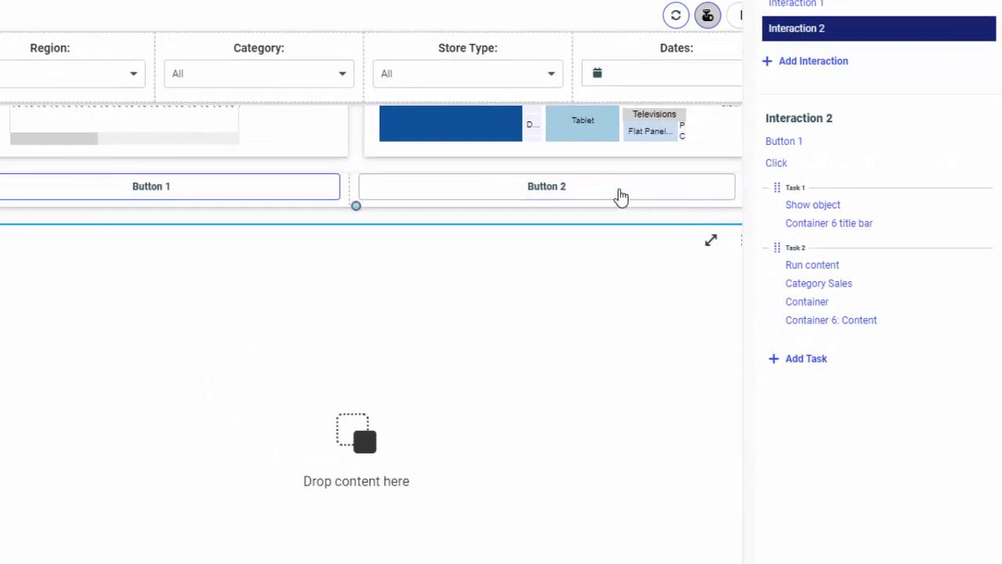
Step: Create Interaction 3 on Button 2, triggered by the Click event
click(620, 195)
right_click(620, 196)
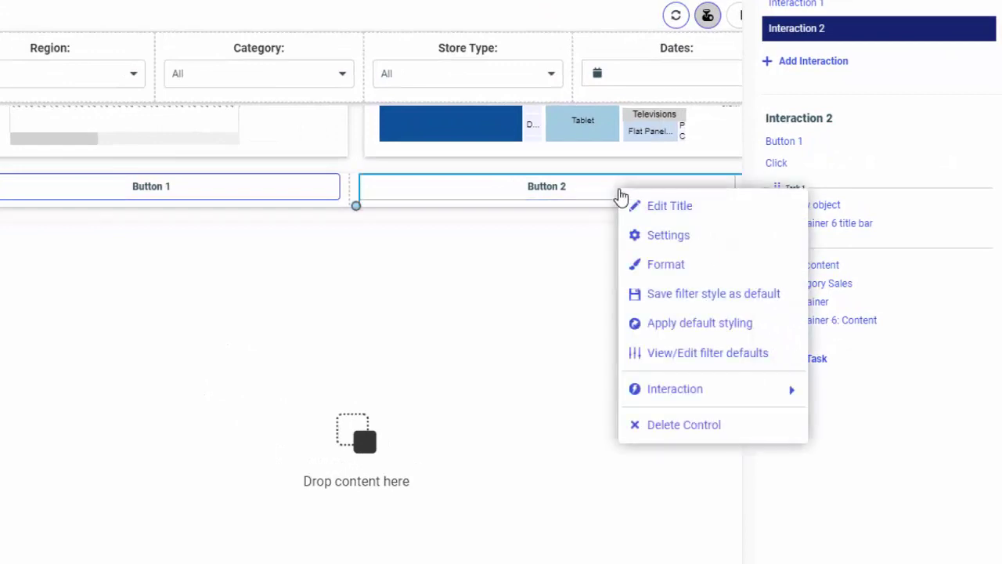
mouse_move(661, 391)
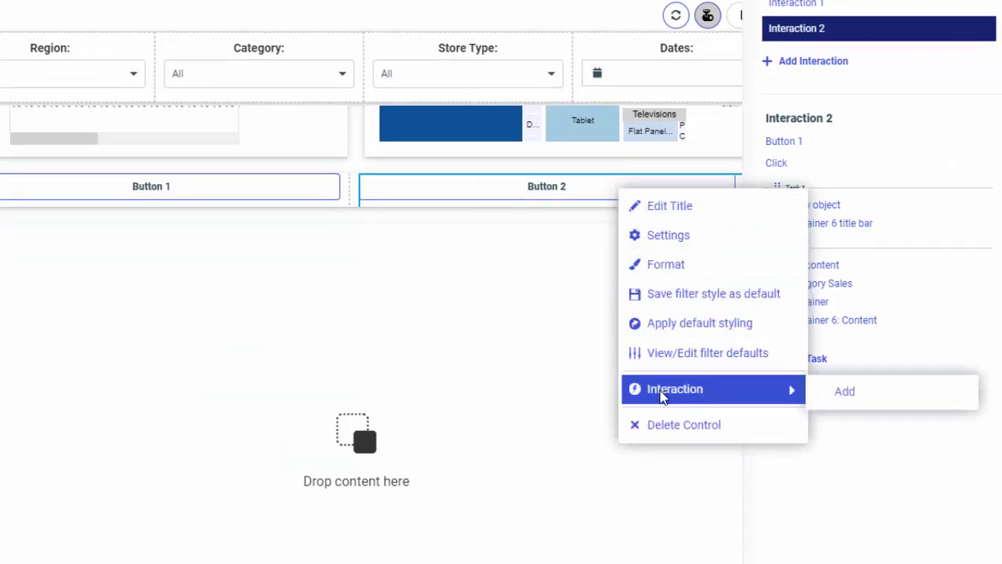
click(851, 401)
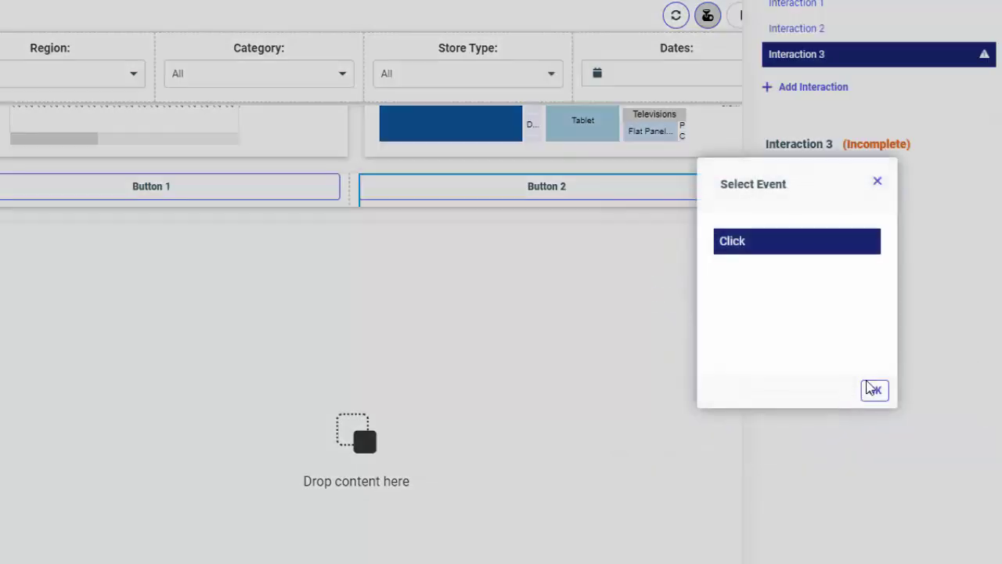
click(874, 390)
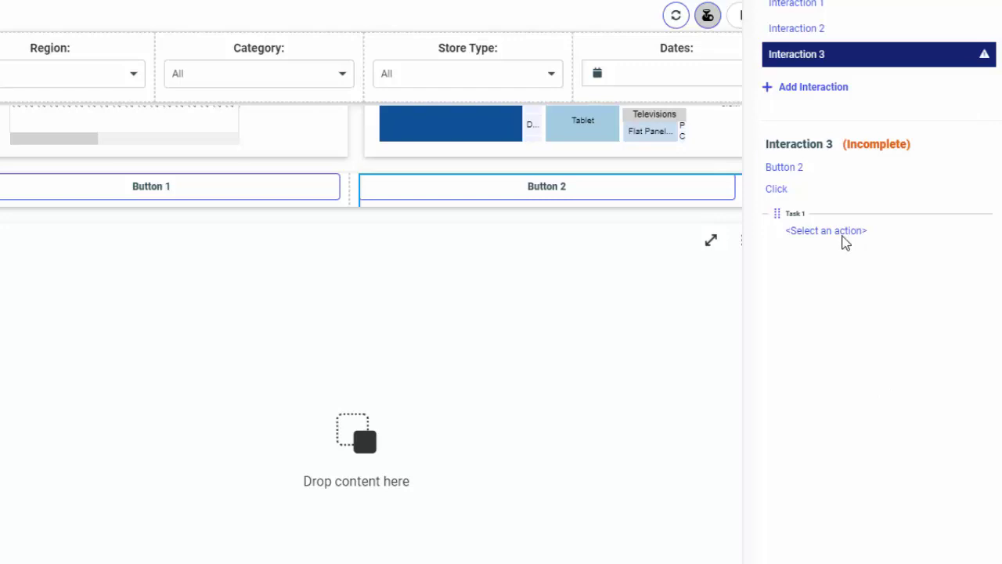
Step: Give Interaction 3 a Task 1 that hides the Container 6 title bar
click(843, 235)
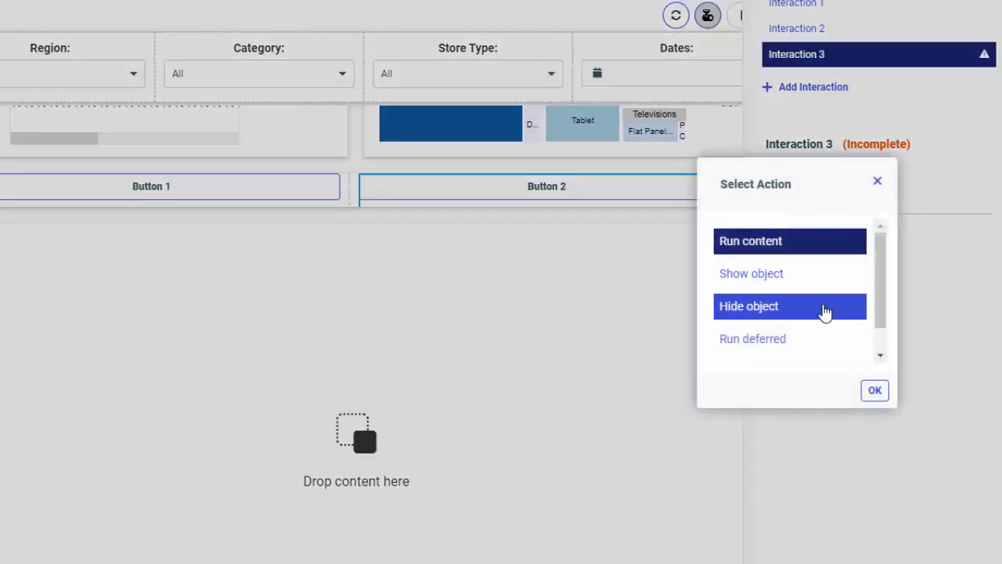
click(822, 313)
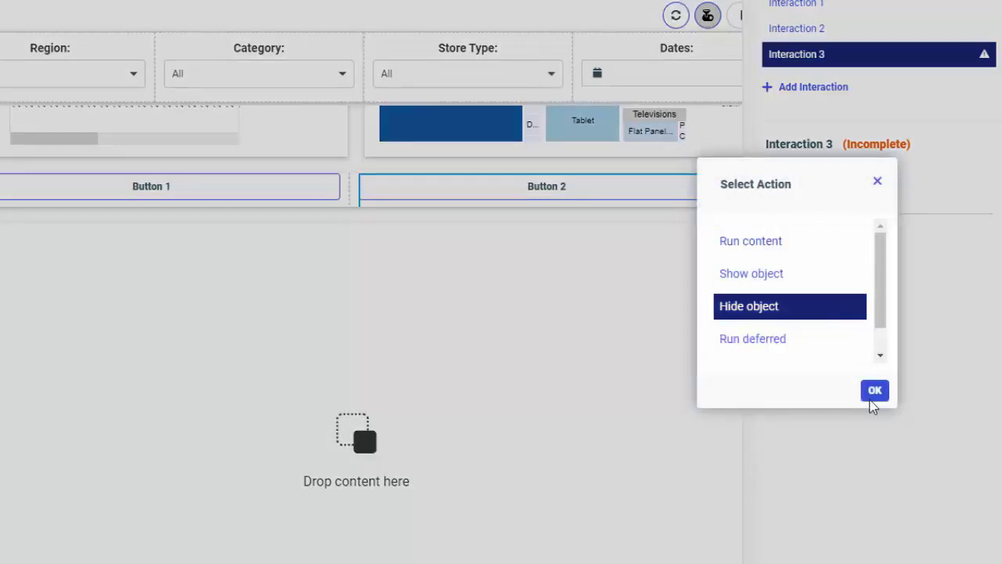
click(874, 392)
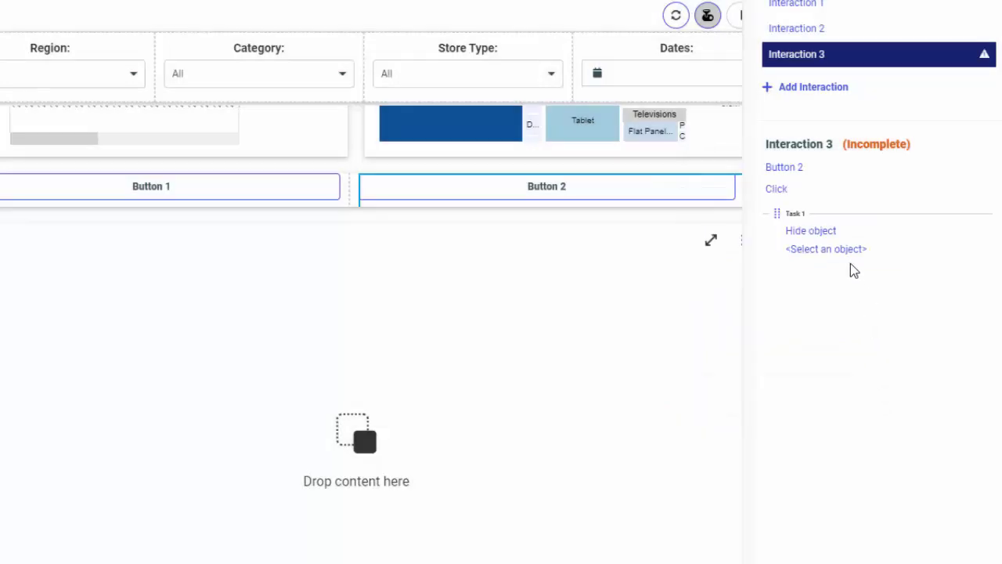
click(844, 250)
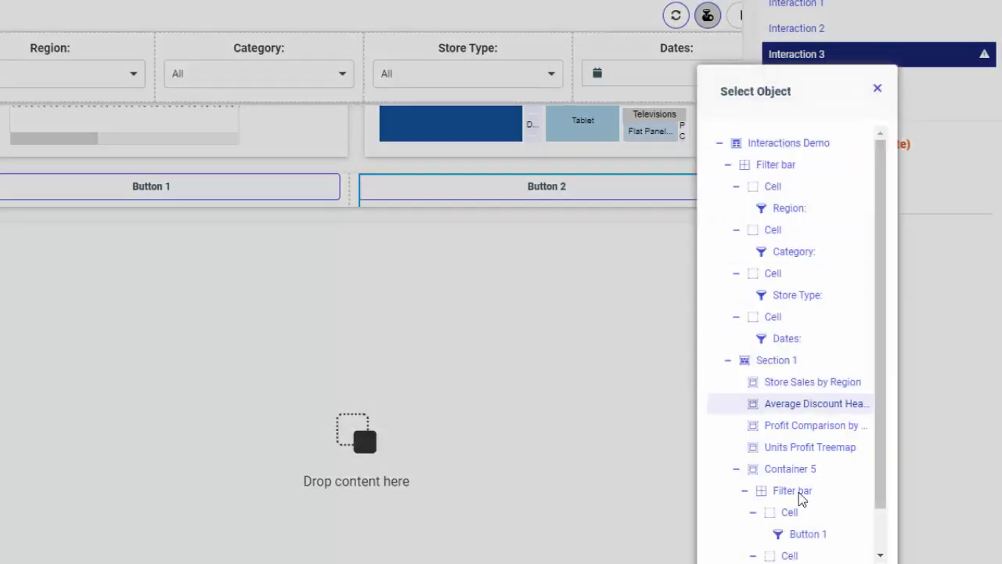
scroll(802, 515, down, 1)
click(809, 552)
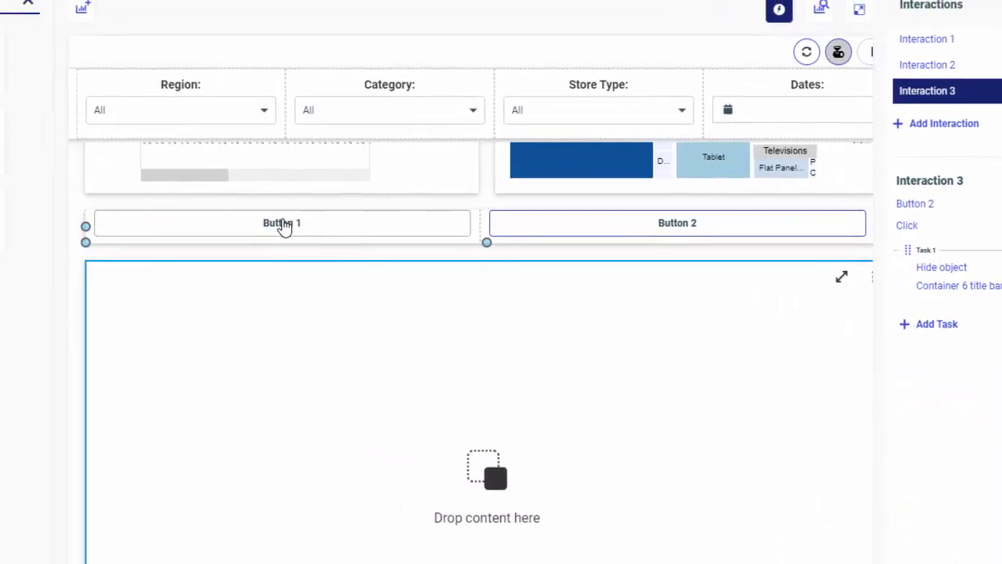
Step: Relabel Button 1 as 'Show content'
double_click(284, 224)
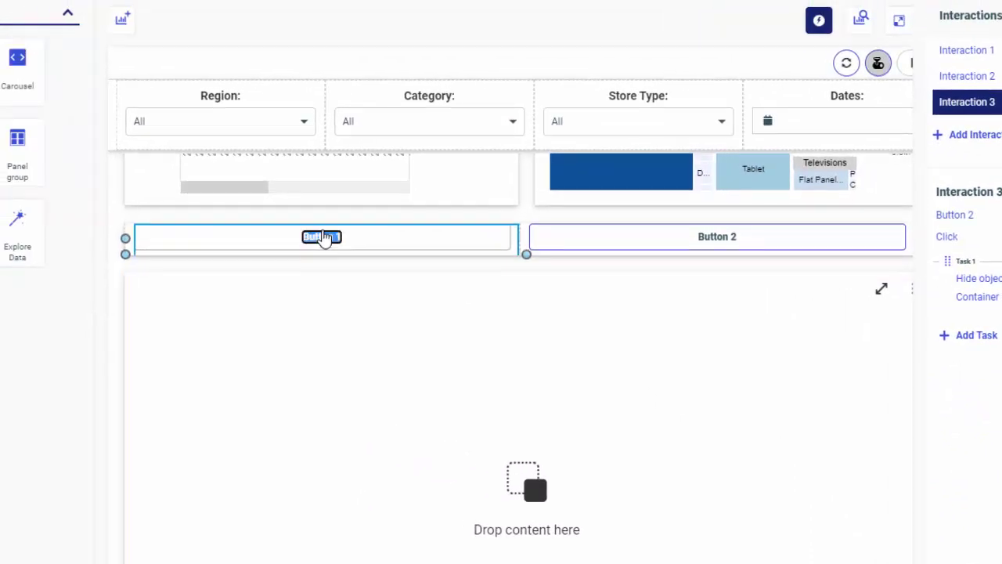
text(Show content)
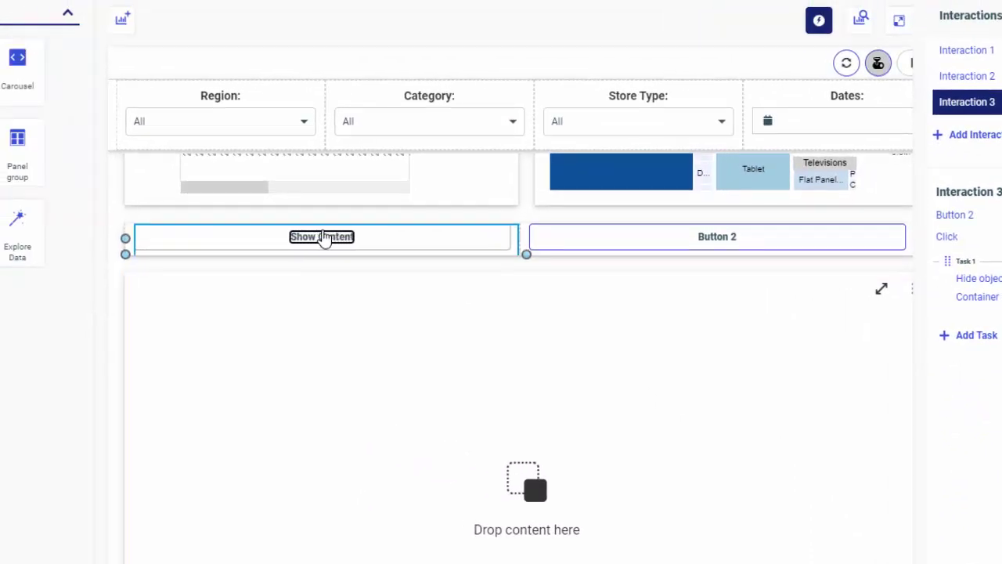
key(Return)
Step: Relabel Button 2 as 'Hide Content' and display Interaction 2's details
double_click(717, 241)
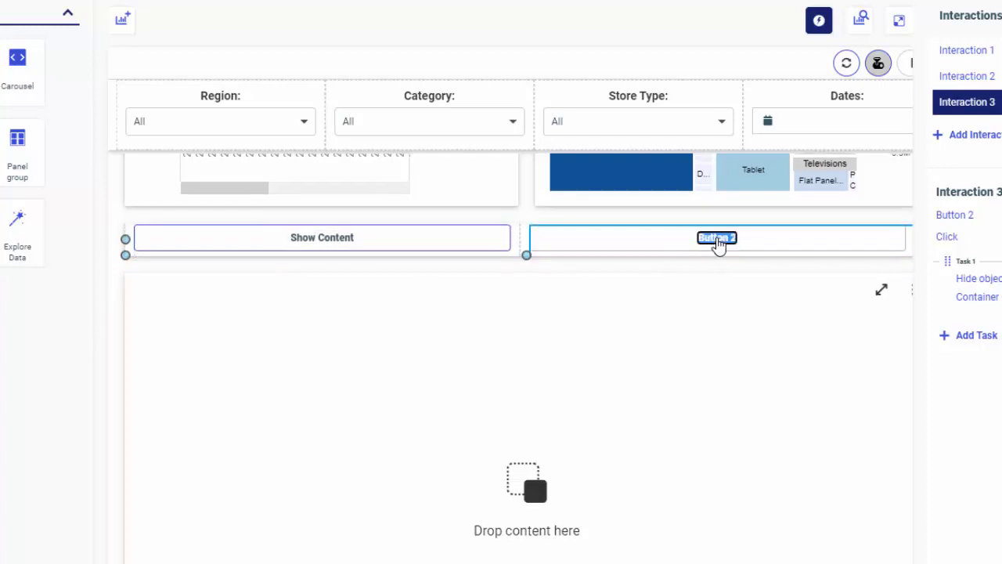
text(Hide Content)
key(Return)
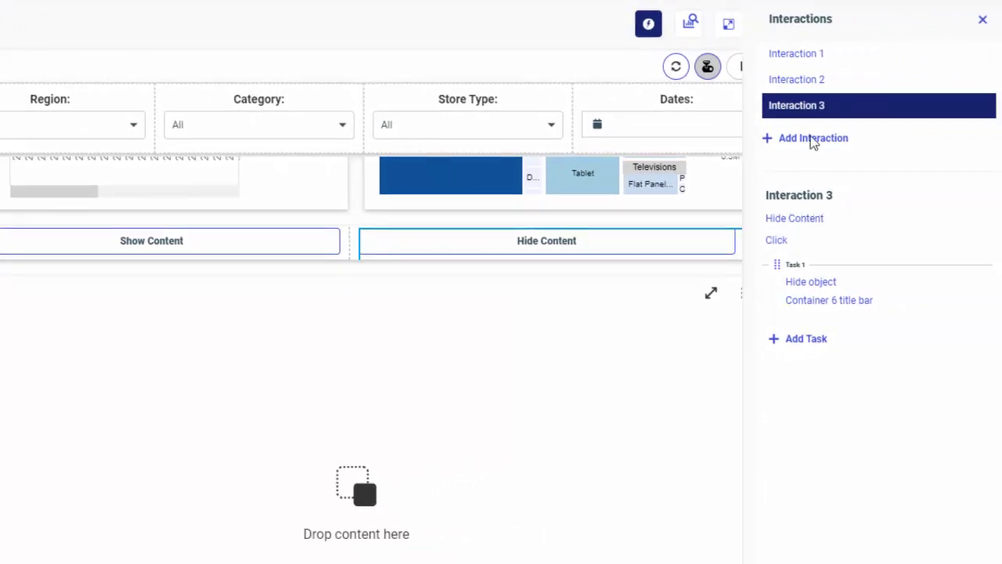
click(808, 81)
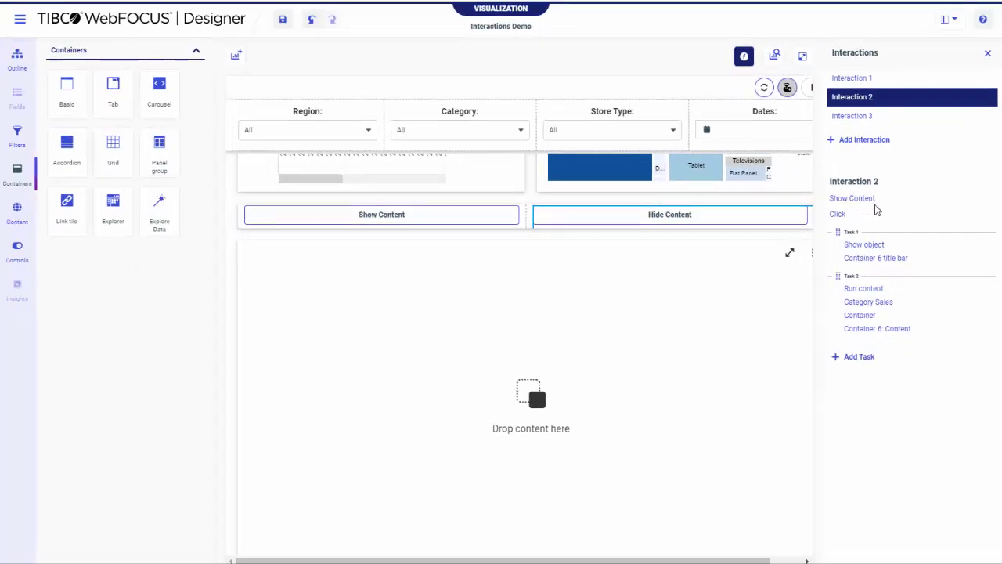
click(804, 63)
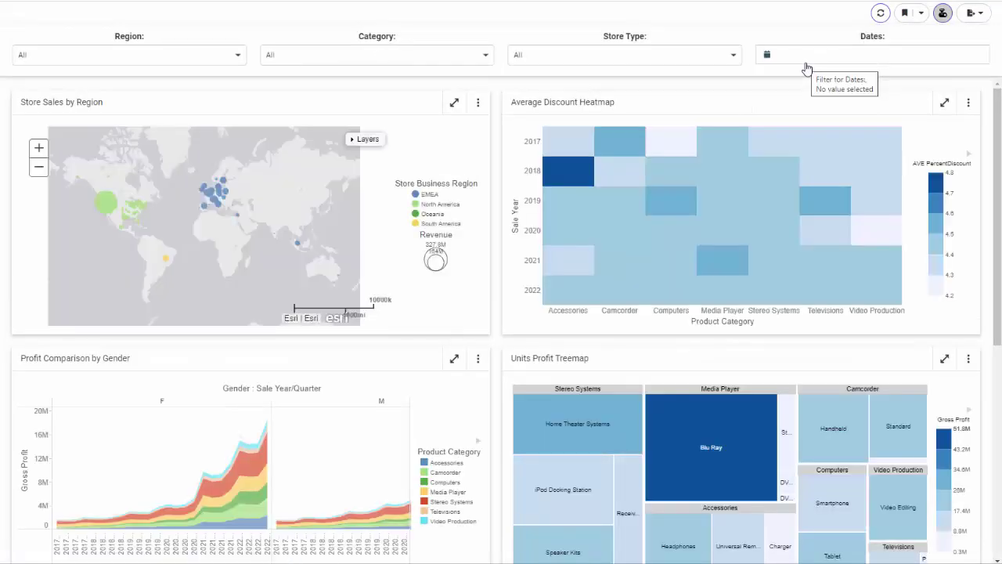
scroll(708, 157, down, 3)
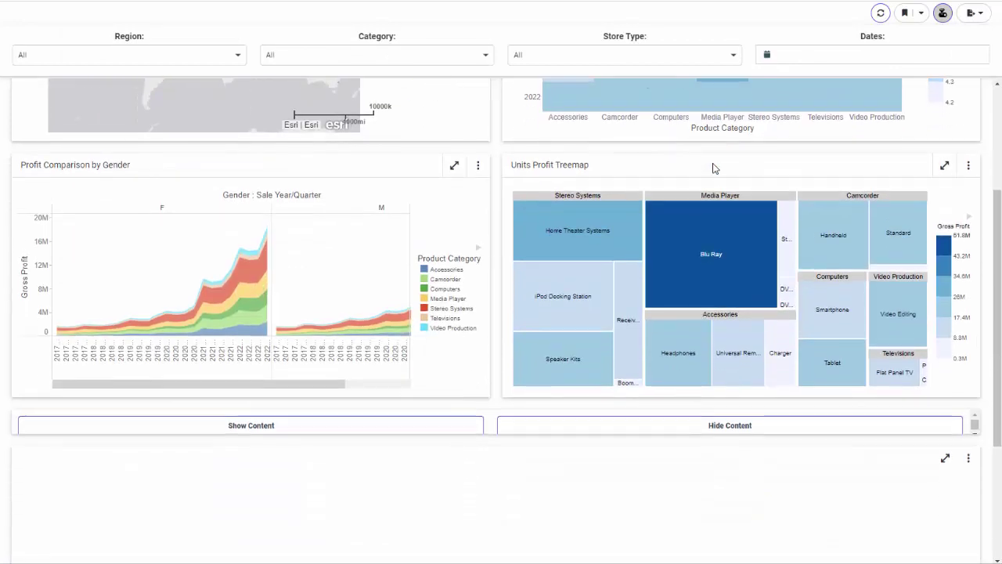
scroll(712, 168, down, 2)
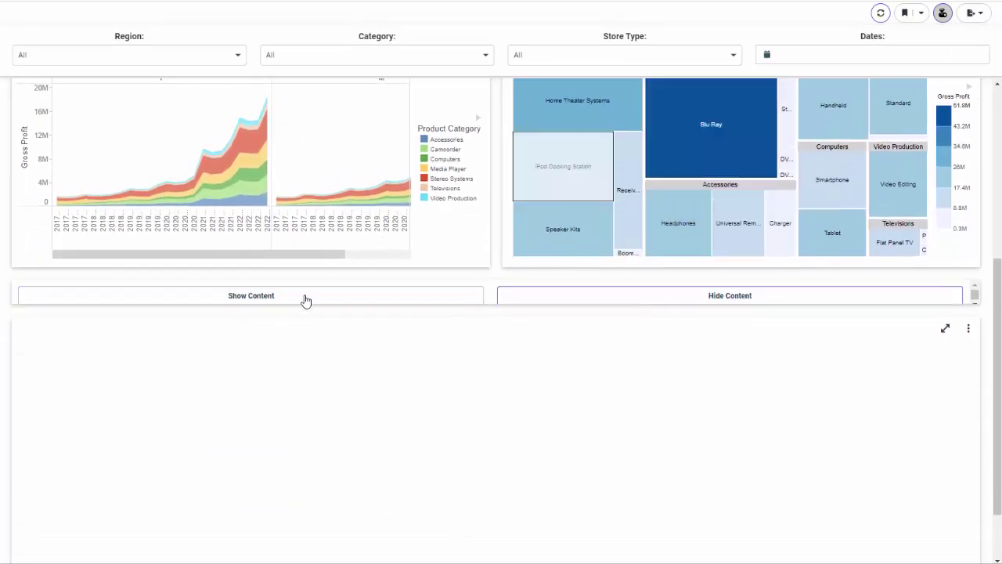
click(305, 301)
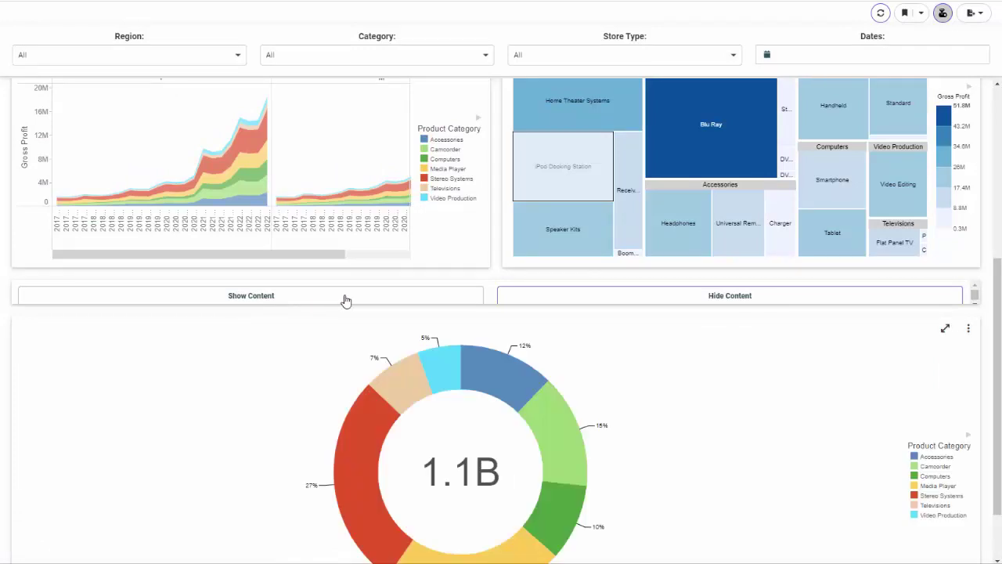
click(545, 301)
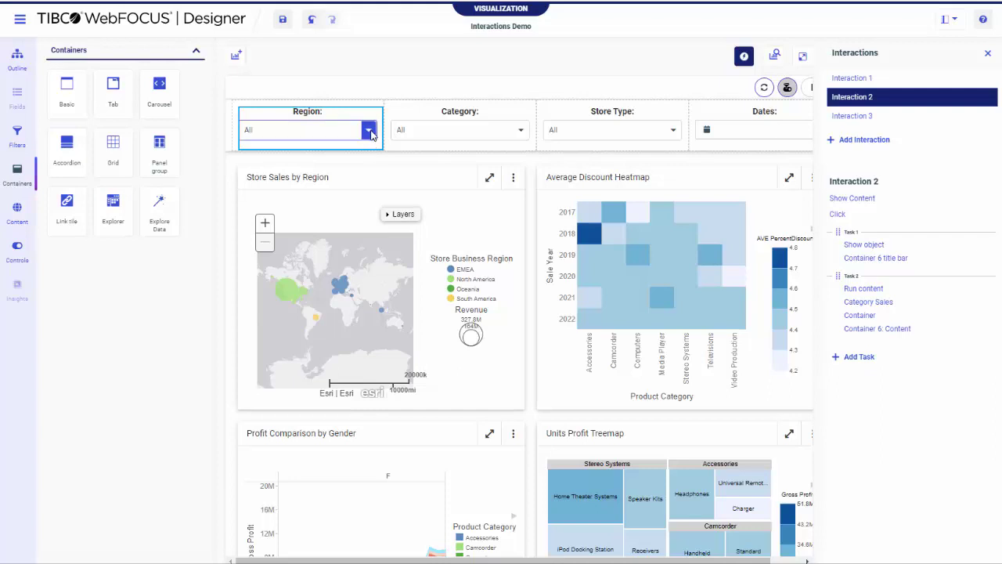
click(368, 130)
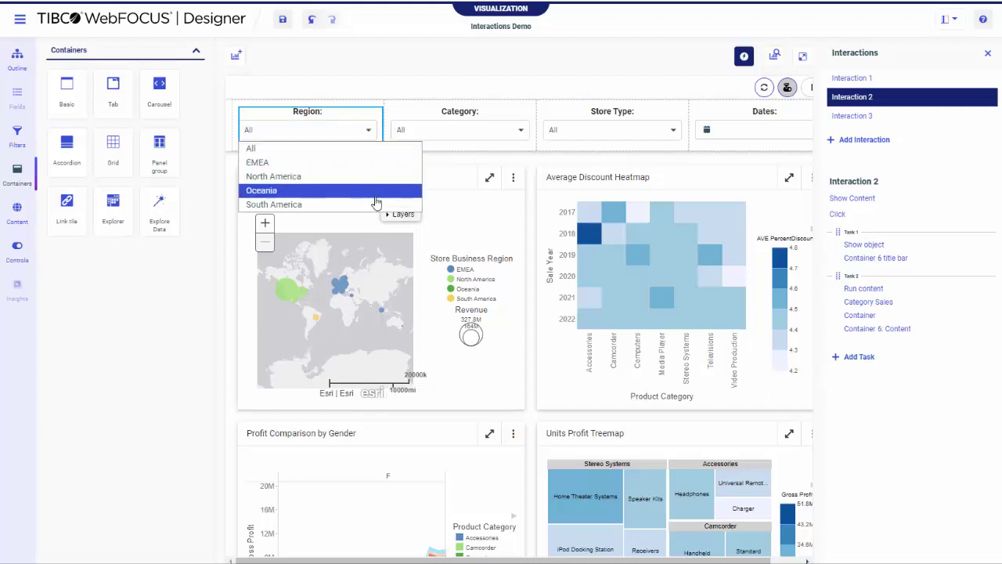
click(369, 132)
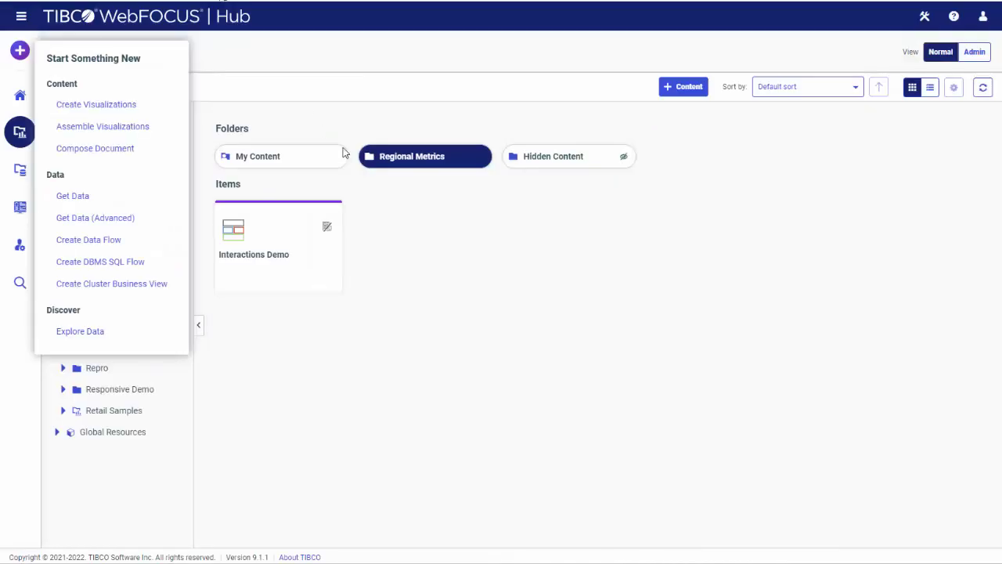
click(407, 161)
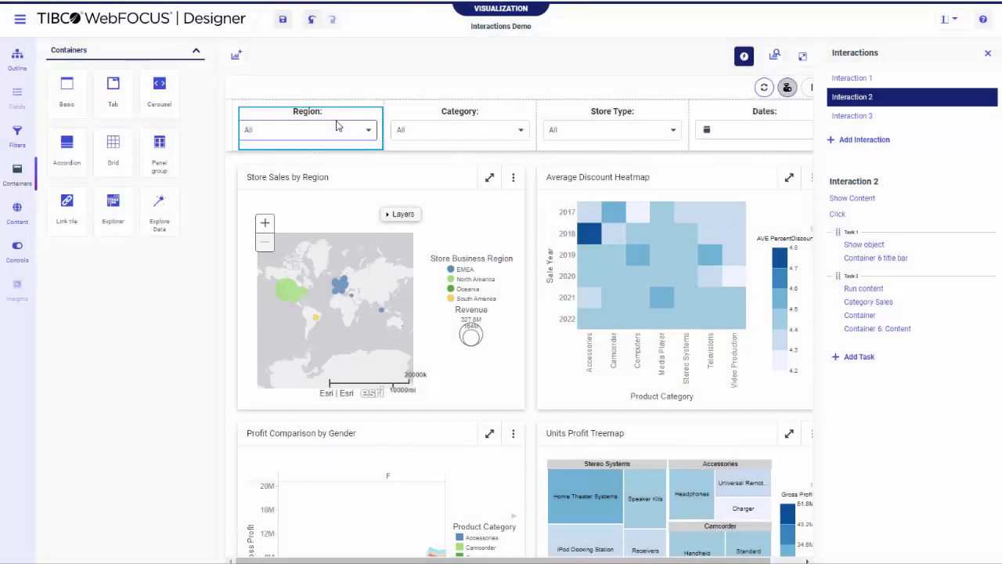
Step: Add Interaction 4 on the Region filter with the Selection change event
right_click(338, 125)
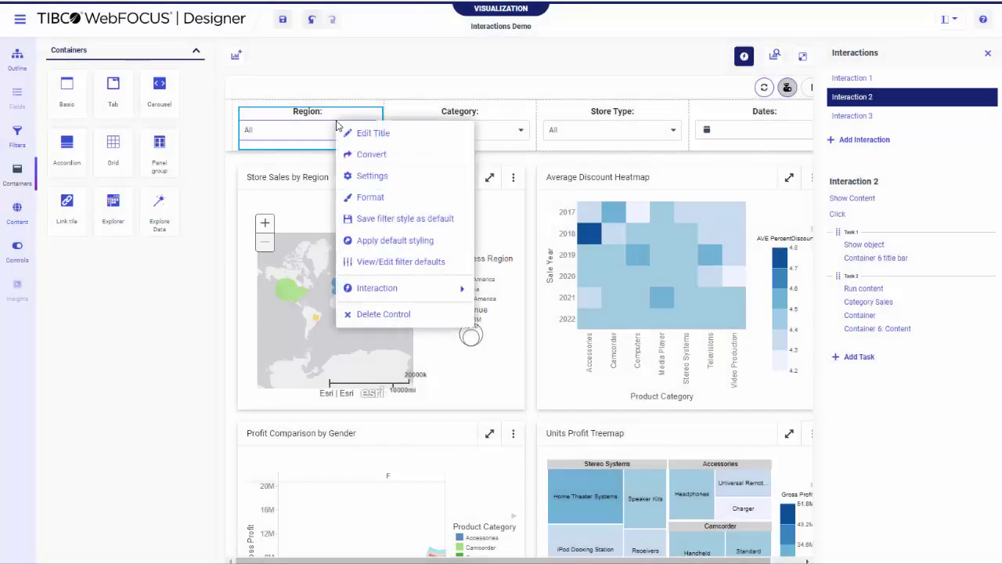
mouse_move(412, 291)
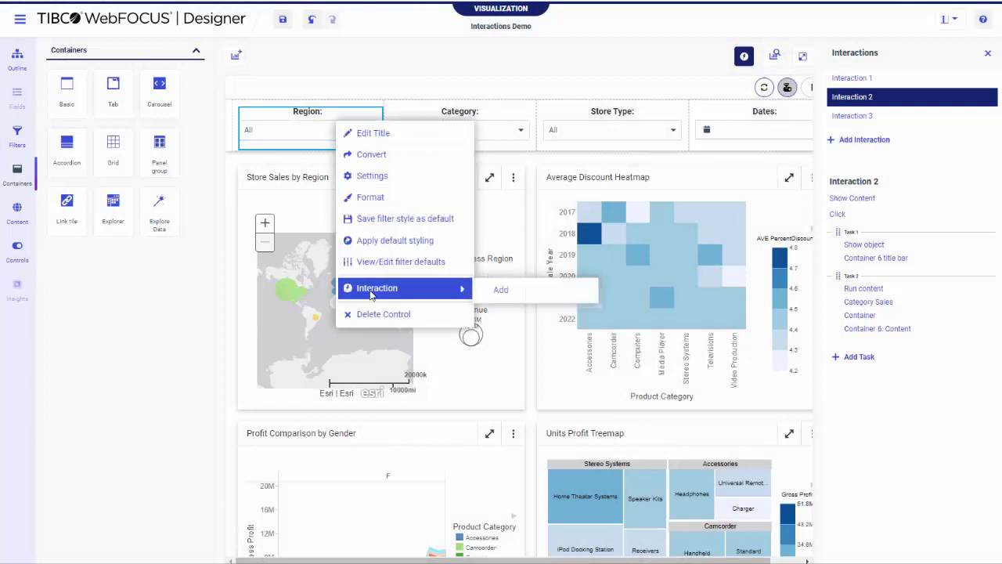
click(519, 290)
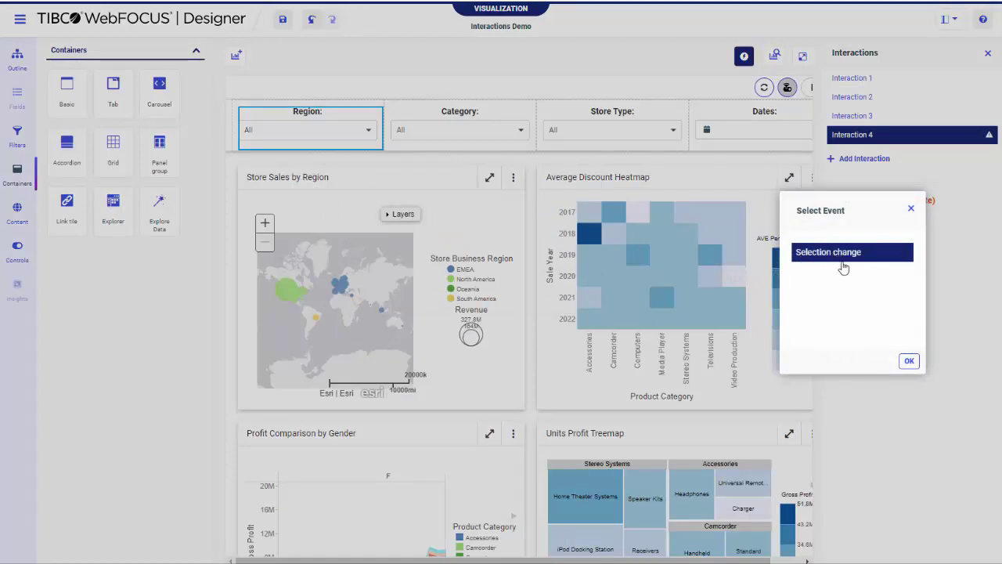
click(900, 361)
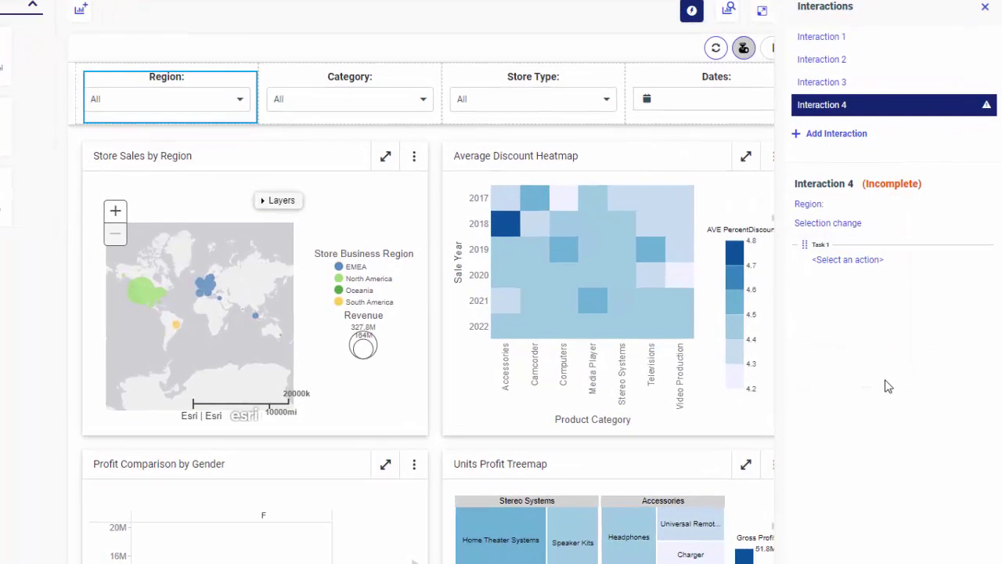
Step: Add a Region = EMEA condition to Task 1 with a Run content action
right_click(821, 246)
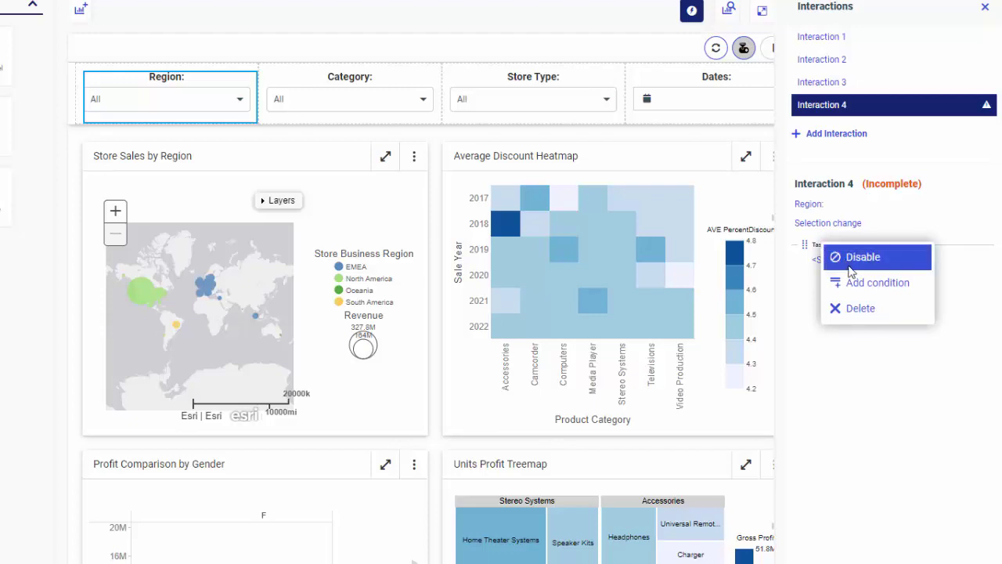
click(863, 284)
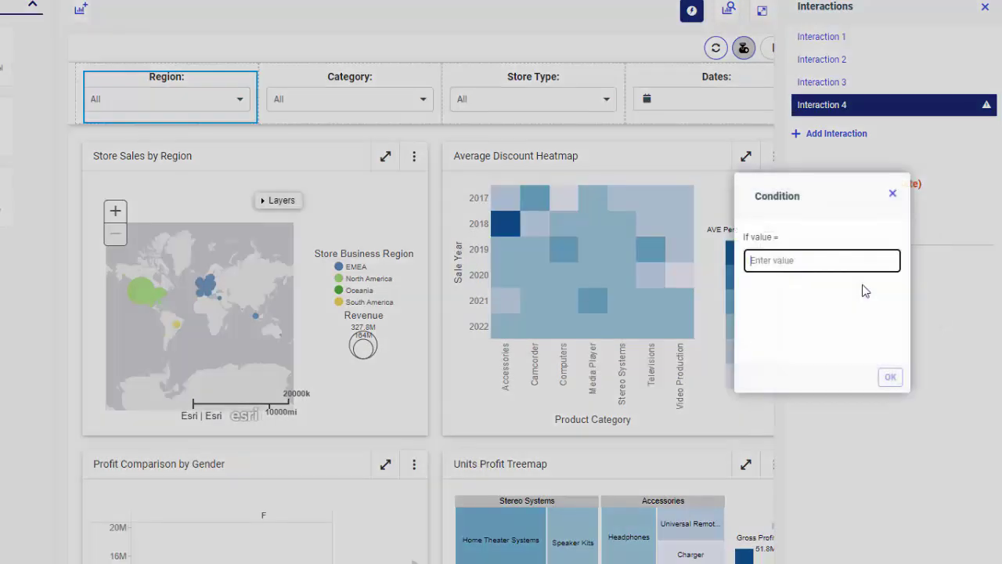
text(EMEA)
click(890, 377)
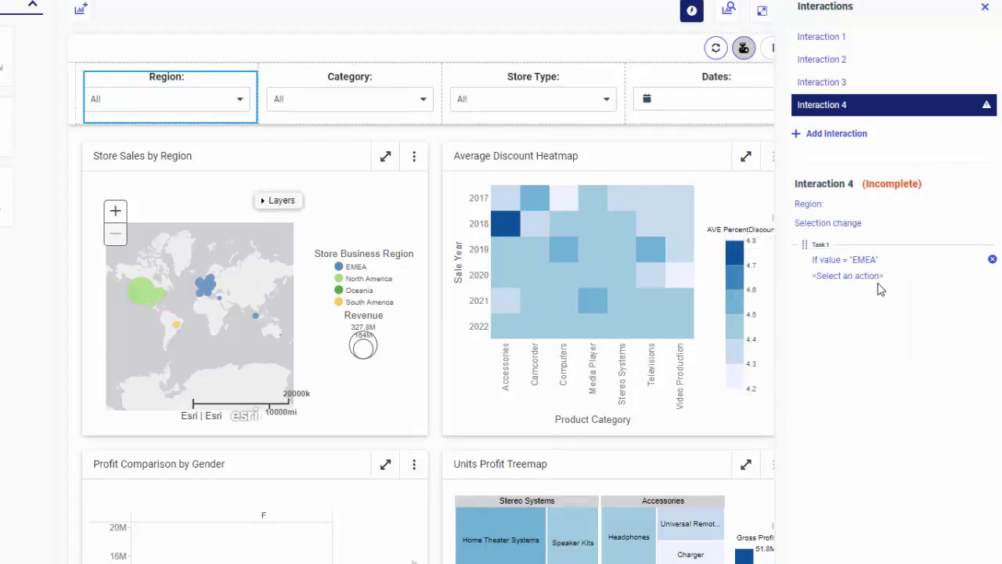
click(874, 278)
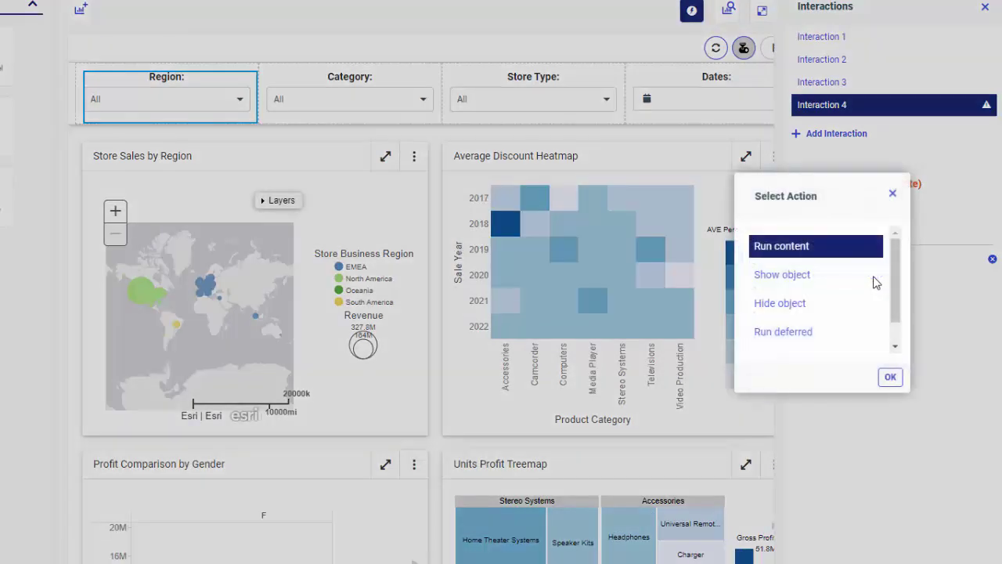
click(890, 378)
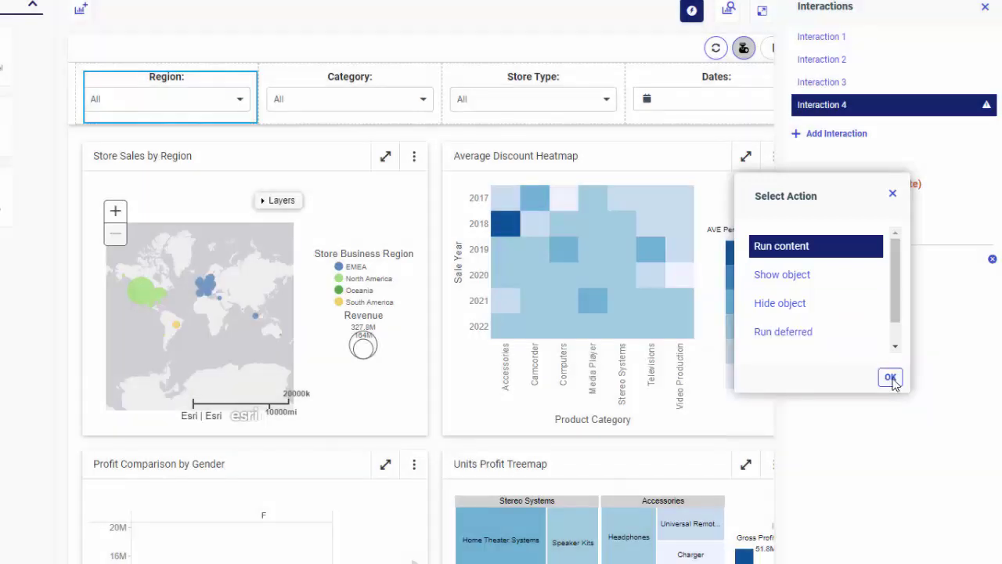
Step: Run Interactions > Regional Metrics > EMEA in a Page overlay for that task
click(867, 294)
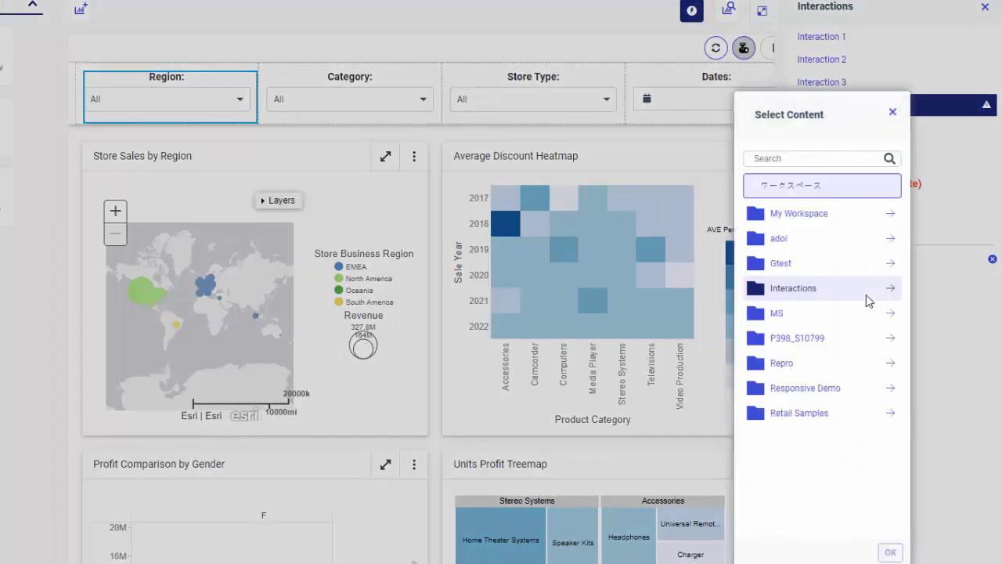
click(861, 298)
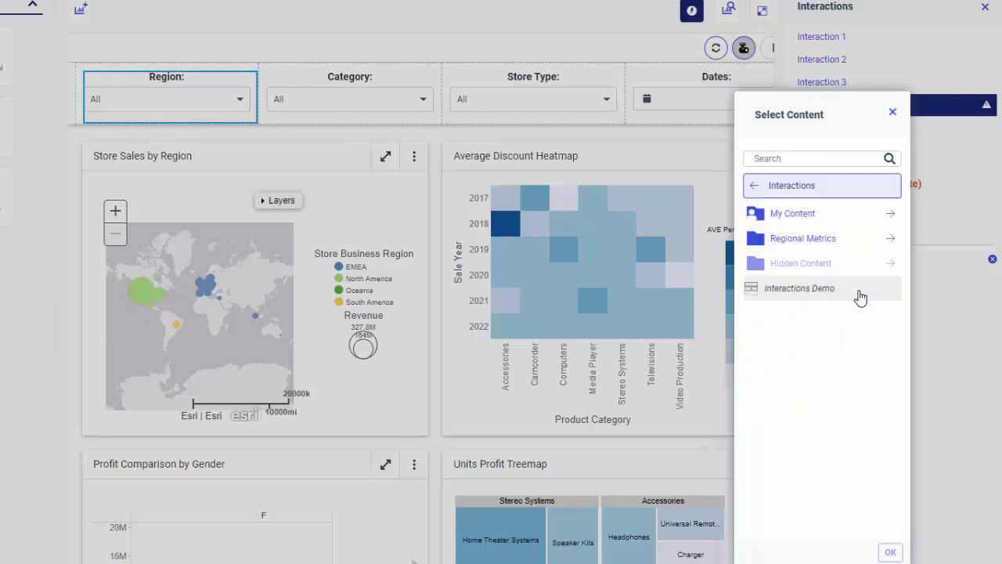
click(847, 242)
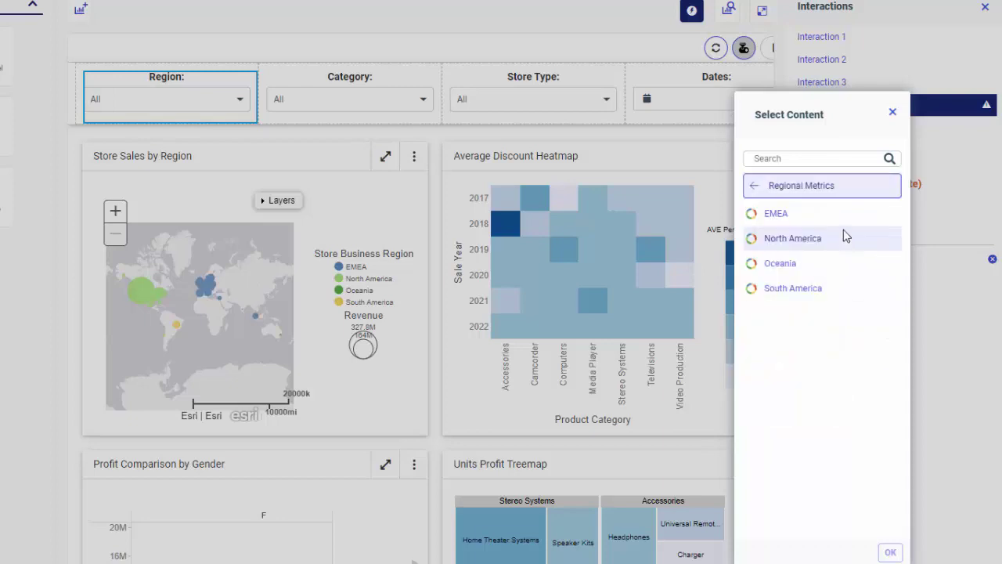
click(836, 221)
double_click(836, 221)
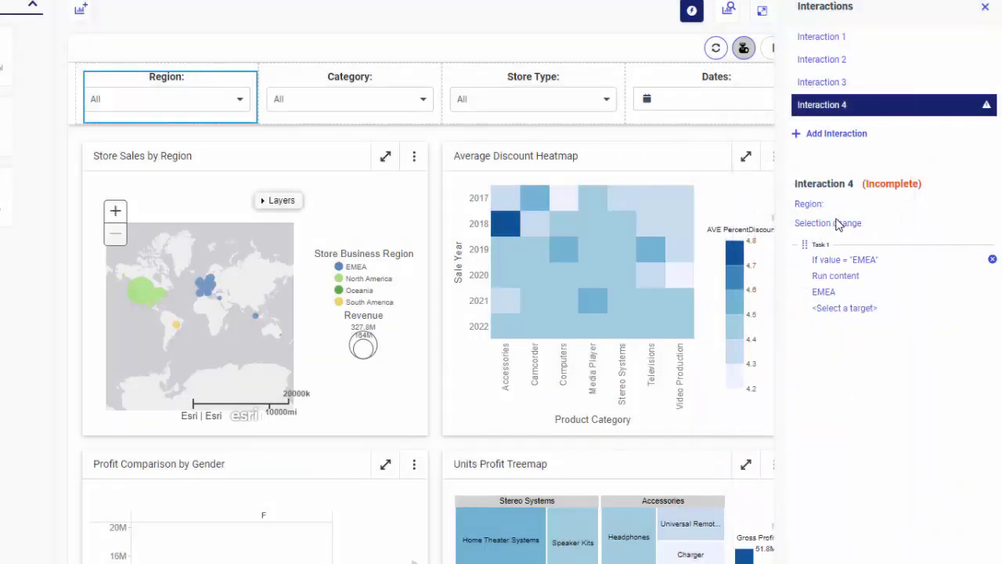
click(852, 309)
click(822, 279)
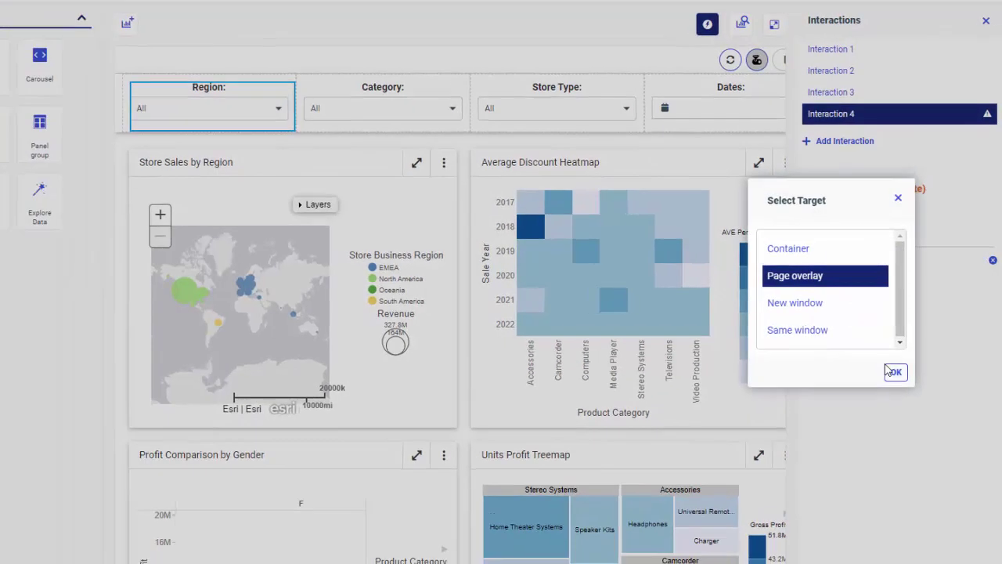
click(894, 372)
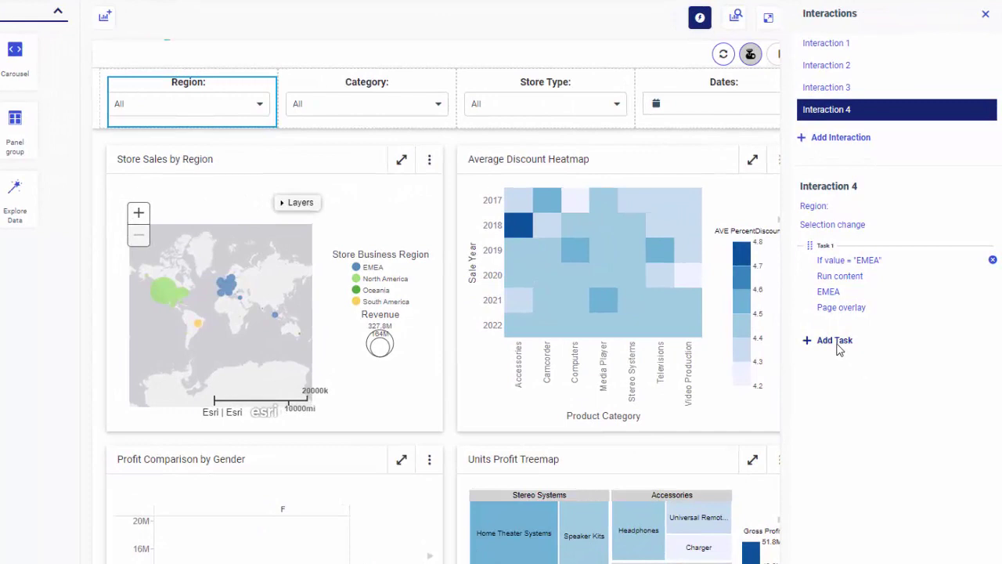
Step: Add Task 2 with a North America condition and a Run content action
click(835, 342)
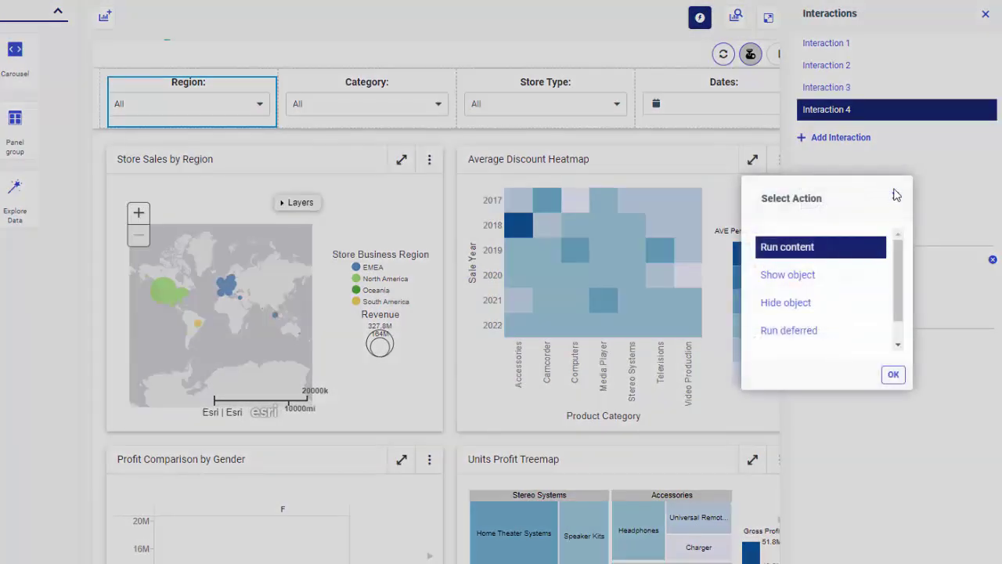
click(896, 196)
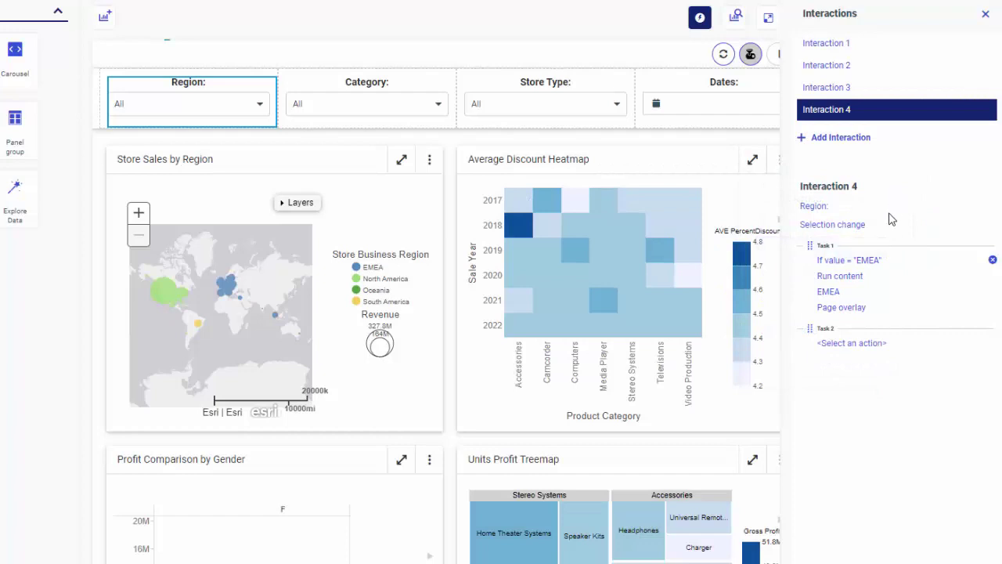
right_click(822, 331)
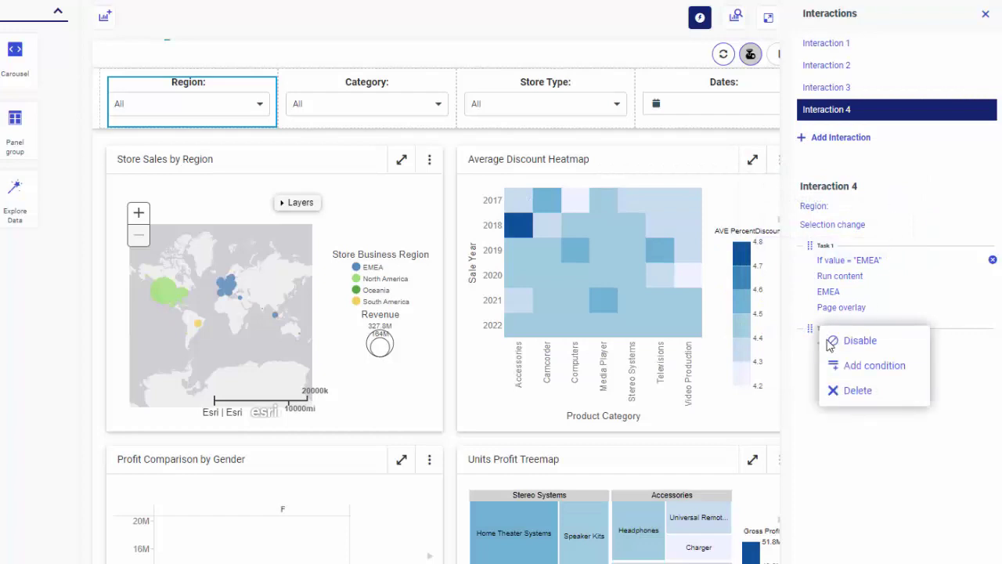
click(843, 365)
text(North America)
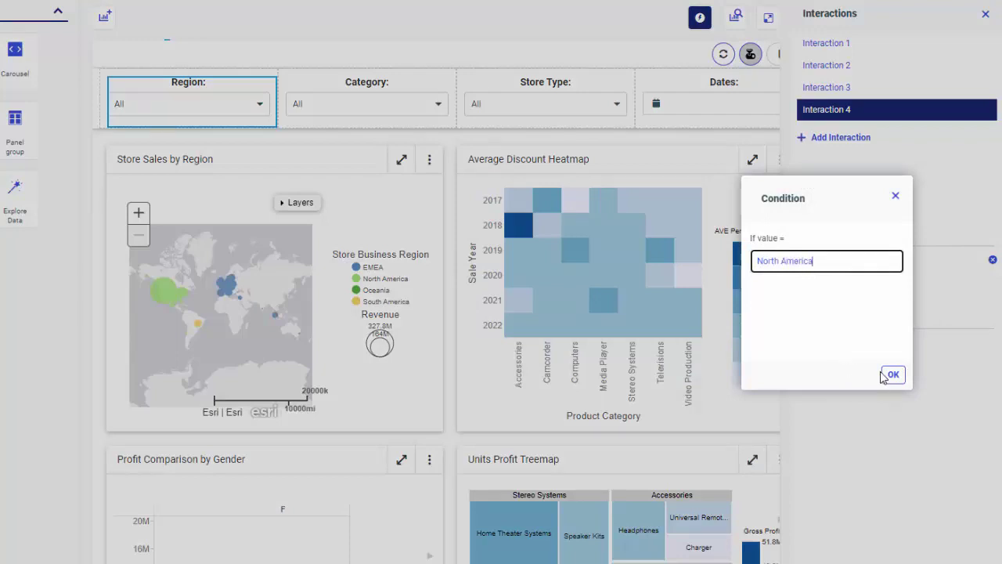
click(892, 374)
click(893, 376)
click(893, 374)
Step: Have Task 2 run Regional Metrics > North America in a Page overlay
click(890, 372)
click(861, 290)
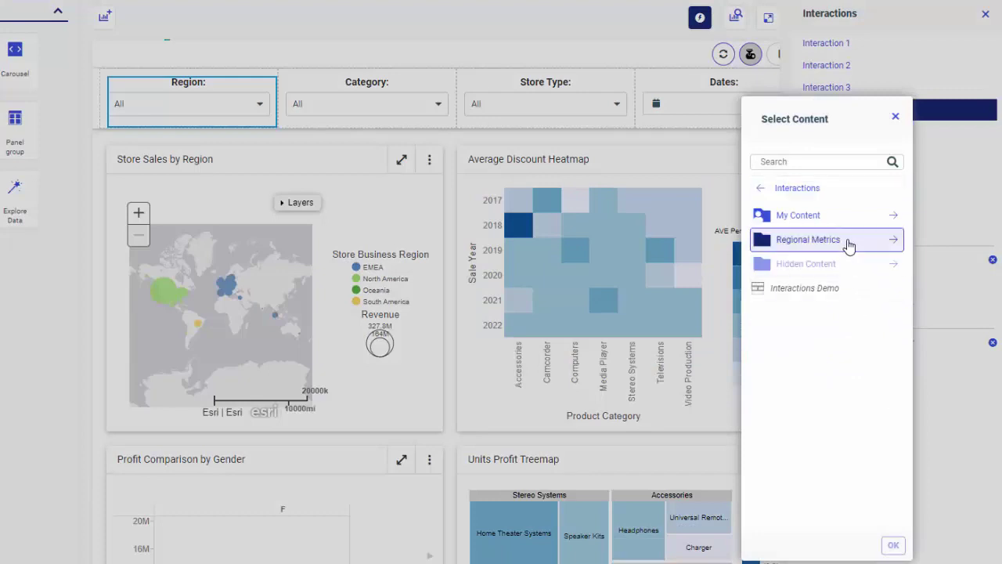
click(860, 235)
double_click(830, 245)
click(853, 399)
click(829, 277)
click(893, 374)
Step: Add Task 3 with an Oceania condition and a Run content action
click(841, 425)
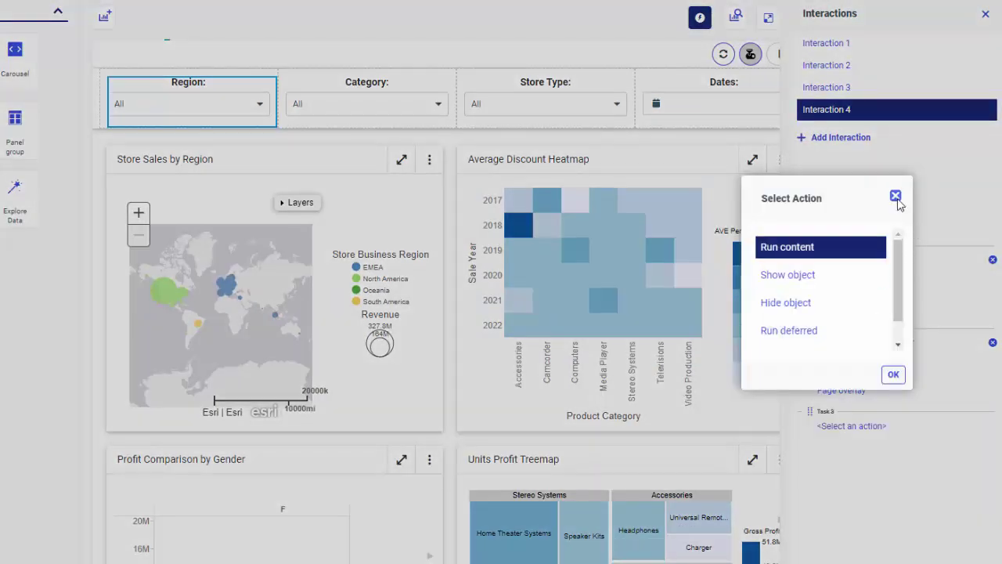
click(896, 197)
click(826, 415)
click(847, 442)
text(Oceania)
click(893, 374)
click(867, 443)
click(893, 375)
Step: Have Task 3 run Regional Metrics > Oceania in a Page overlay
click(853, 459)
click(850, 290)
click(848, 233)
click(848, 265)
click(892, 543)
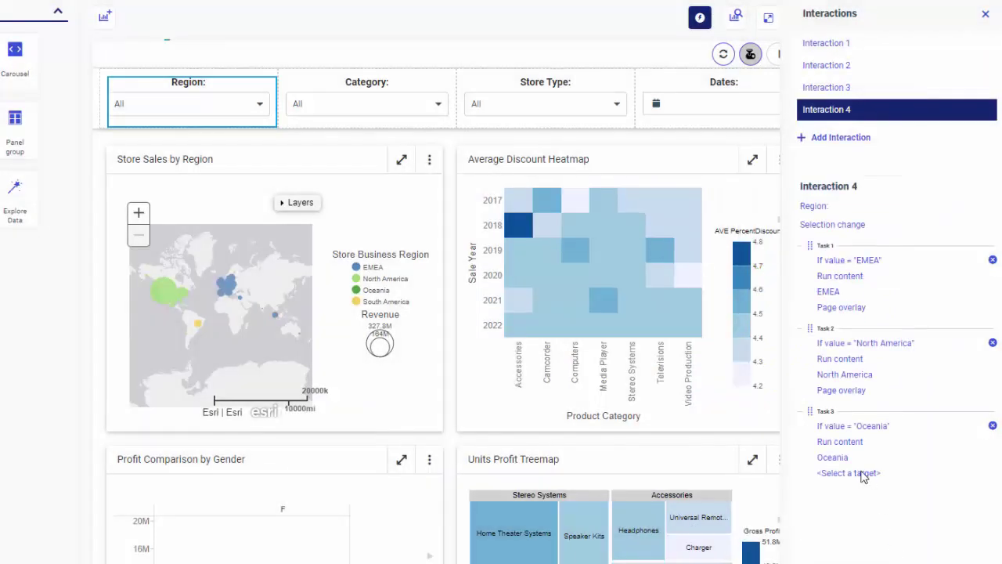
click(861, 473)
click(833, 276)
click(894, 374)
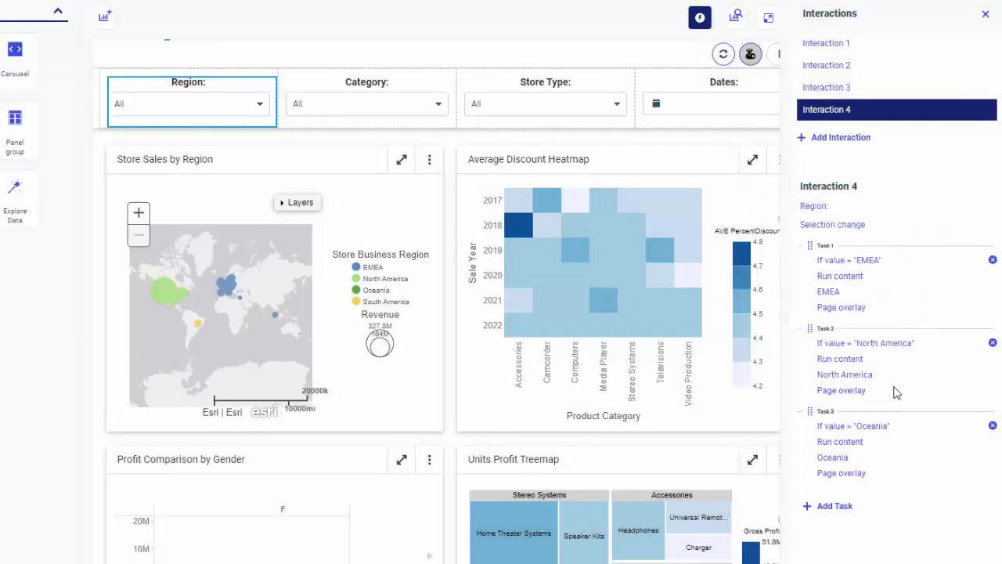
Step: Add Task 4 with a South America condition and a Run content action
click(842, 507)
click(895, 196)
right_click(829, 495)
click(875, 533)
text(South America)
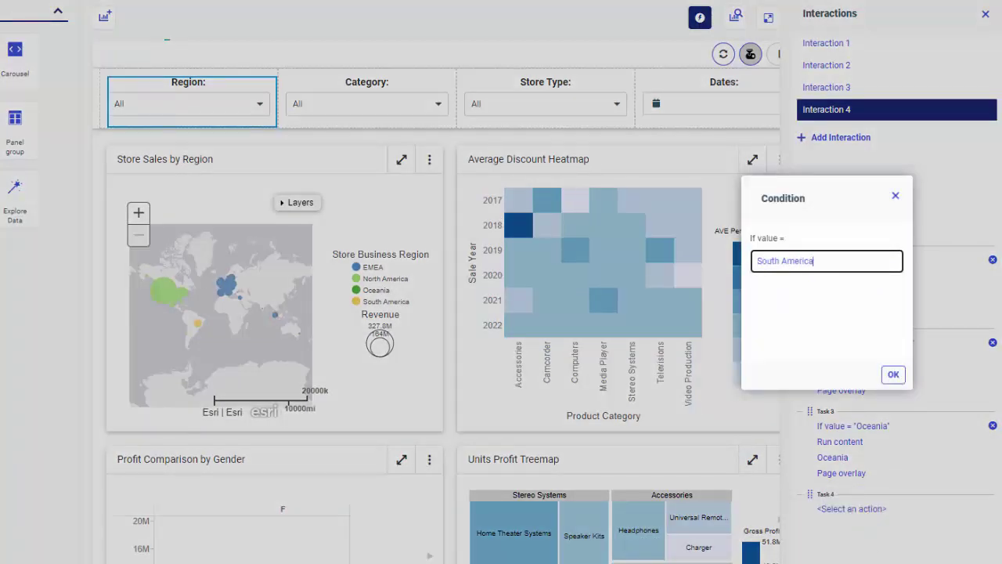
click(893, 374)
click(864, 525)
click(893, 374)
Step: Have Task 4 run Regional Metrics > South America in a Page overlay, then run the dashboard
click(859, 539)
click(841, 292)
click(832, 237)
click(893, 545)
click(873, 555)
click(844, 288)
click(893, 374)
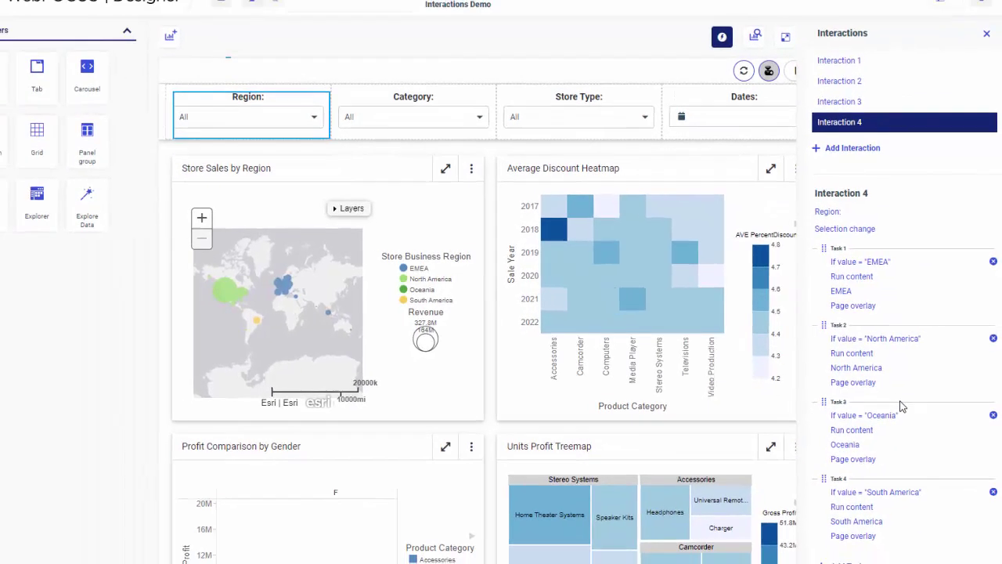
click(802, 56)
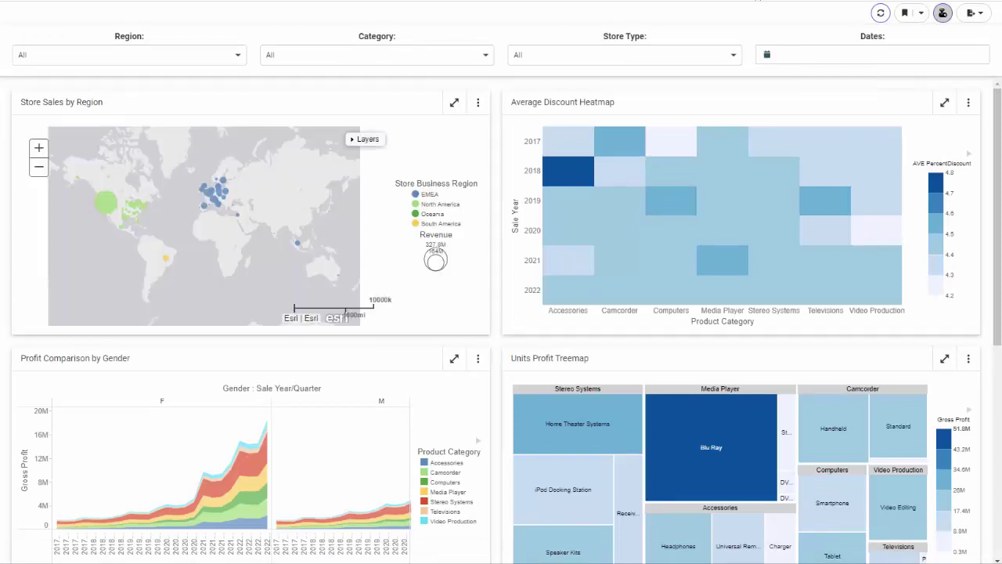
Step: Filter Region to EMEA, then North America, closing each region's profit donut overlay
click(234, 60)
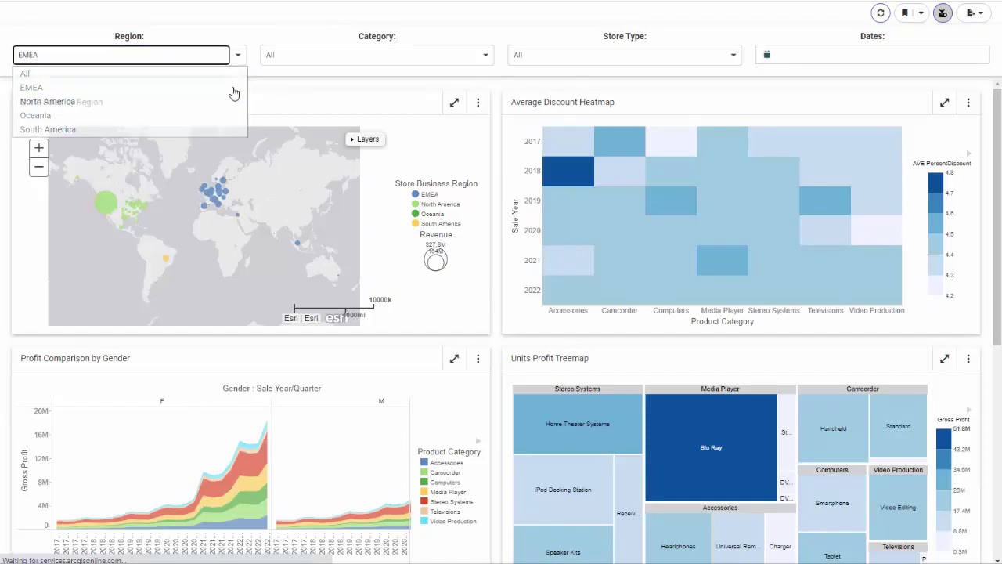
click(234, 87)
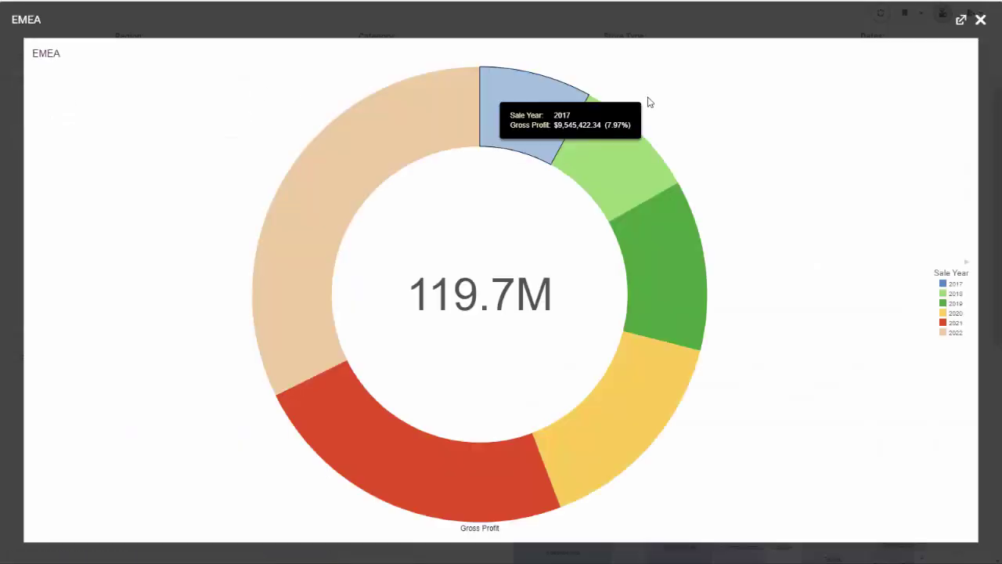
click(980, 22)
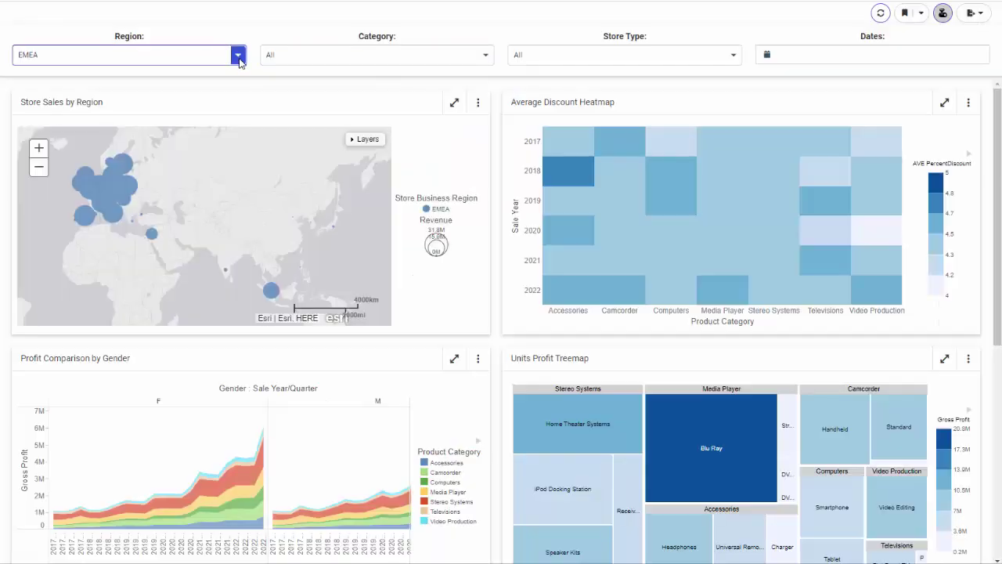
click(240, 60)
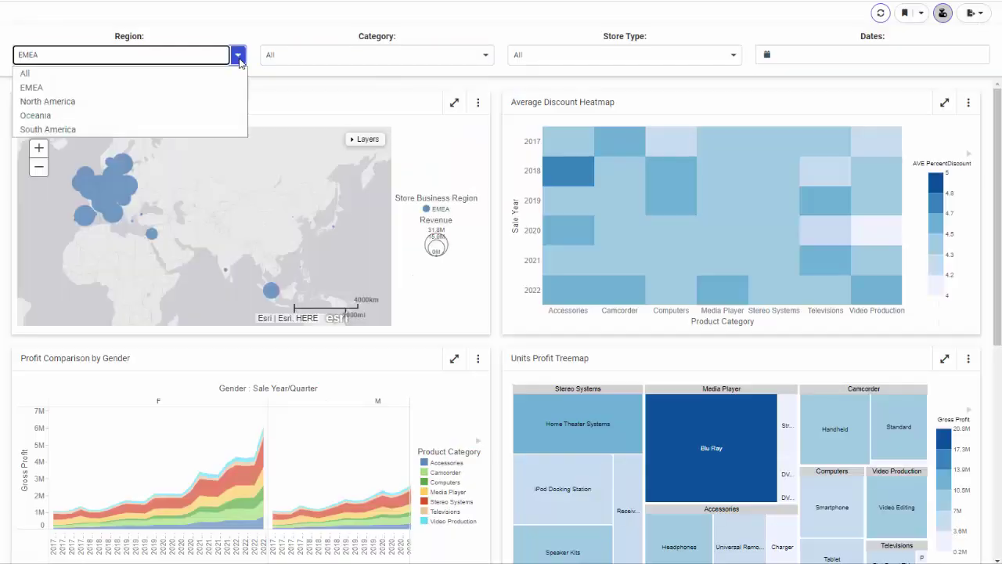
click(230, 101)
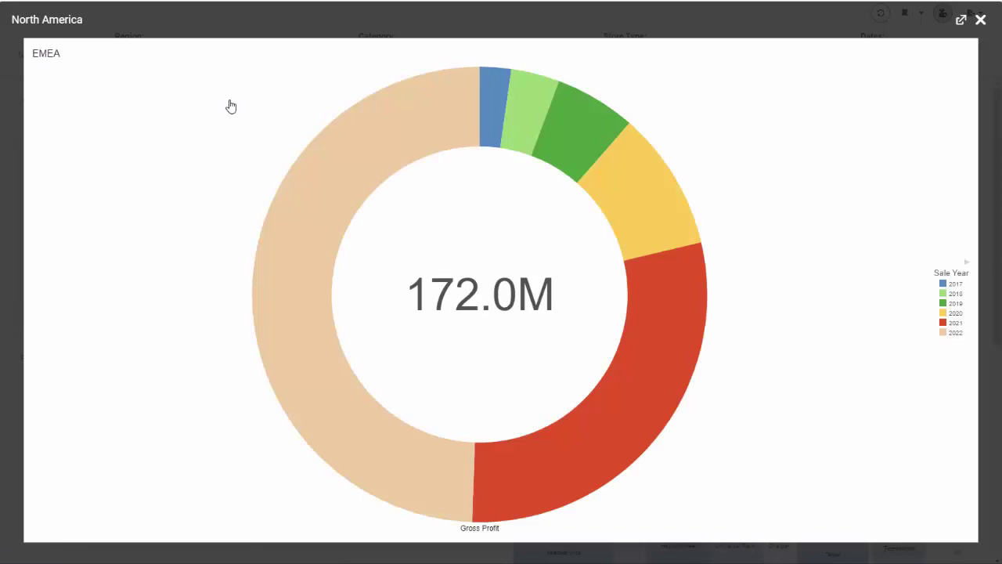
click(980, 20)
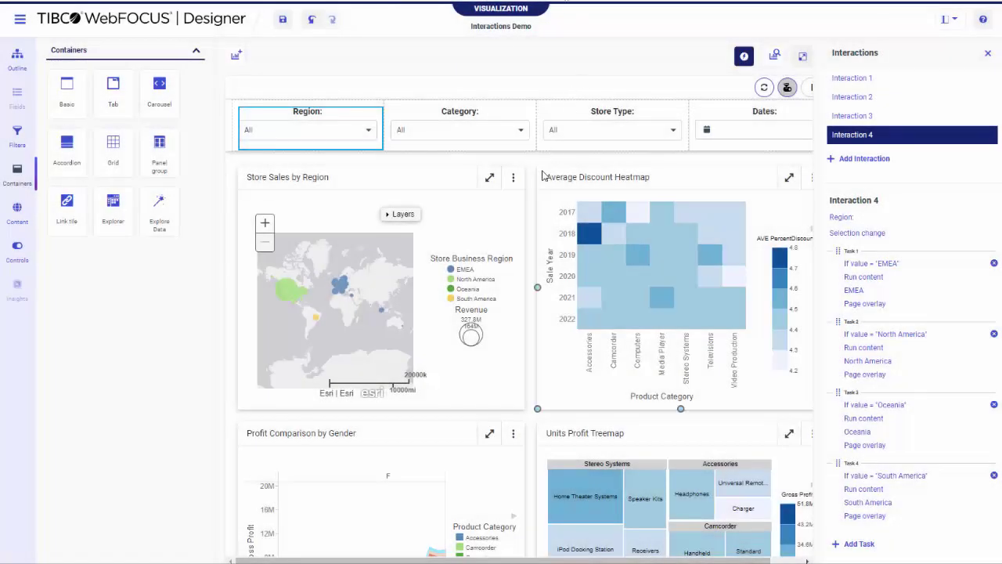
Step: Convert the Profit Comparison by Gender panel to a tab container with Tab 2 and Tab 3
scroll(537, 189, down, 3)
scroll(537, 189, down, 1)
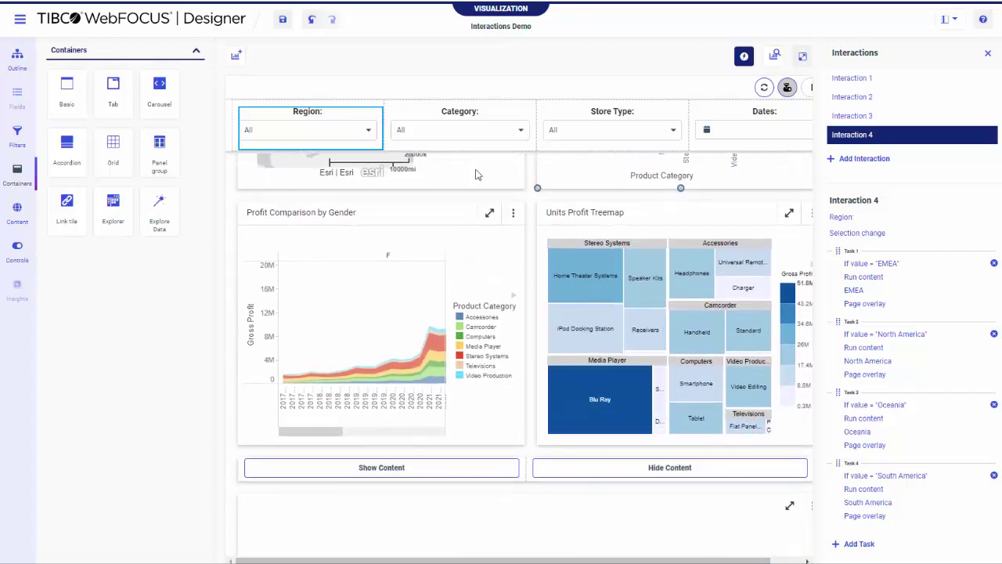
right_click(312, 264)
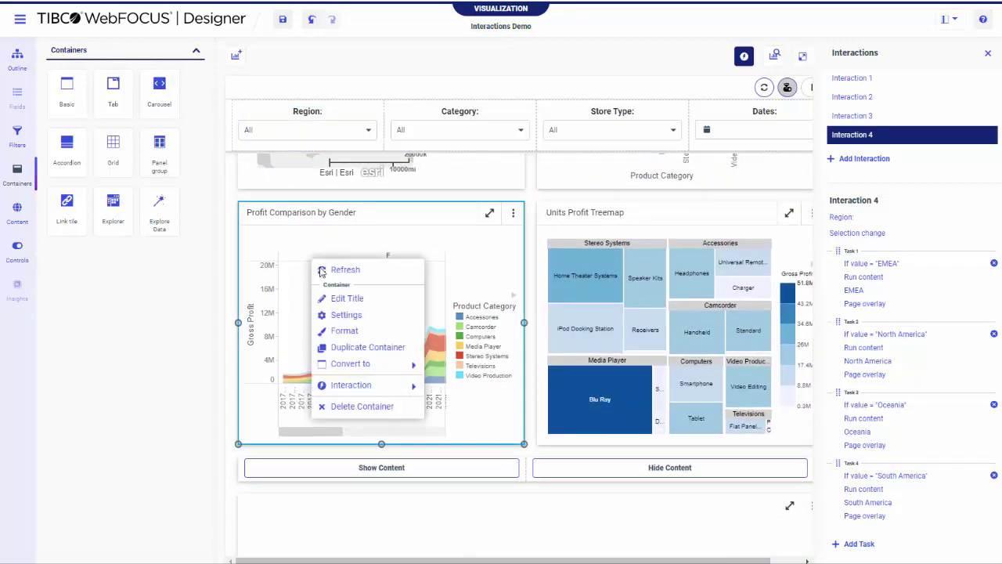
mouse_move(395, 365)
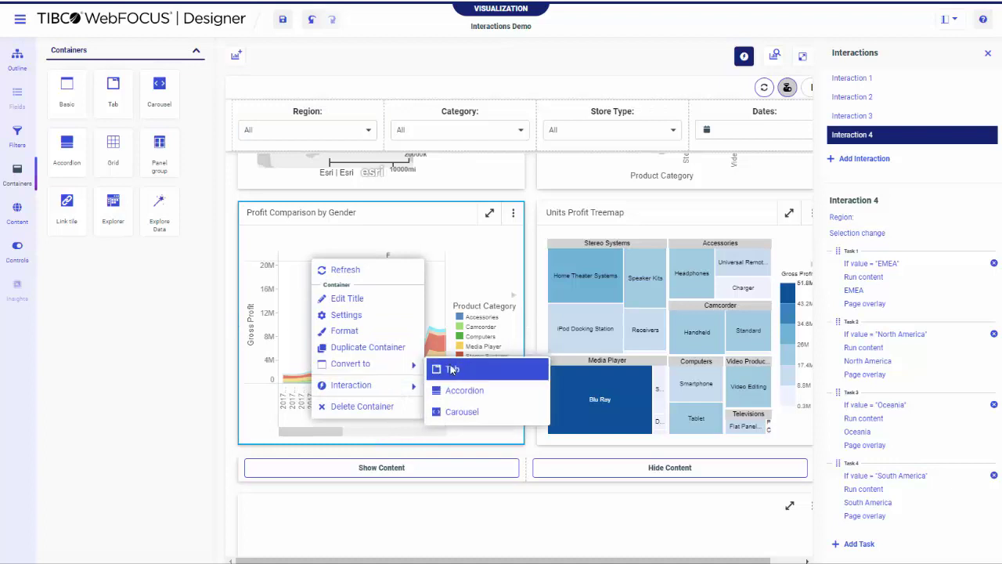
click(452, 369)
click(364, 239)
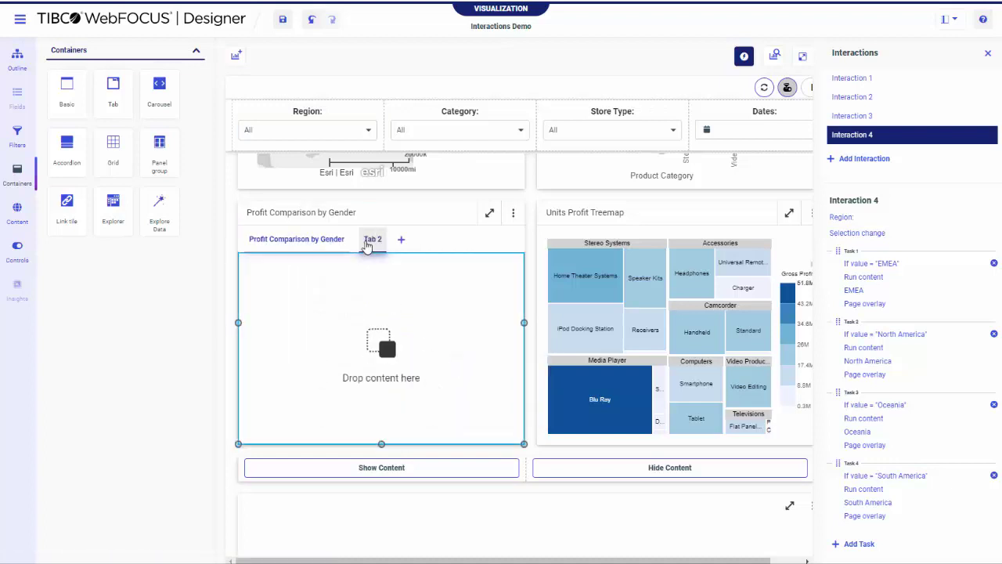
click(398, 240)
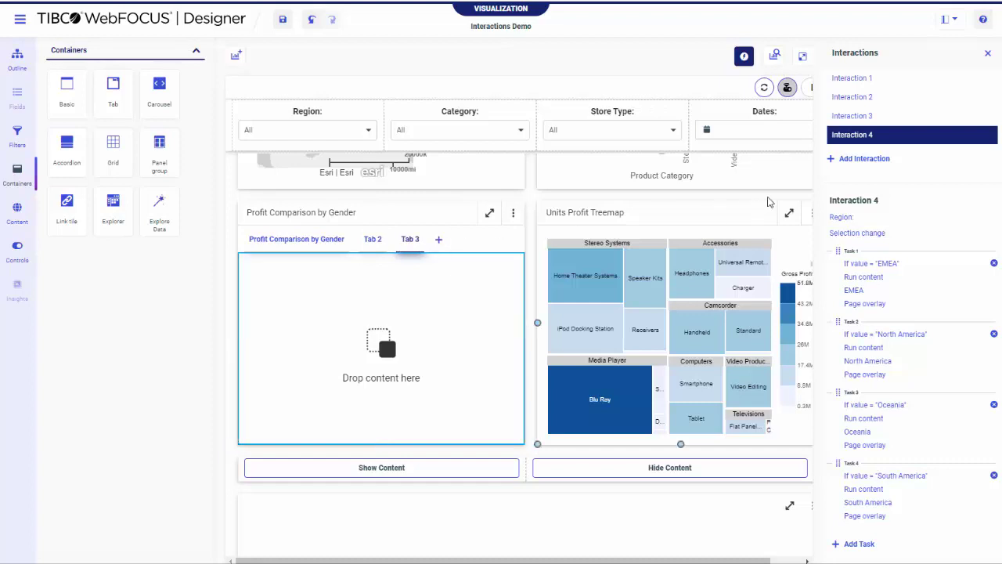
Step: Start Interaction 5 and reselect the tab container's first tab with its area chart
click(864, 160)
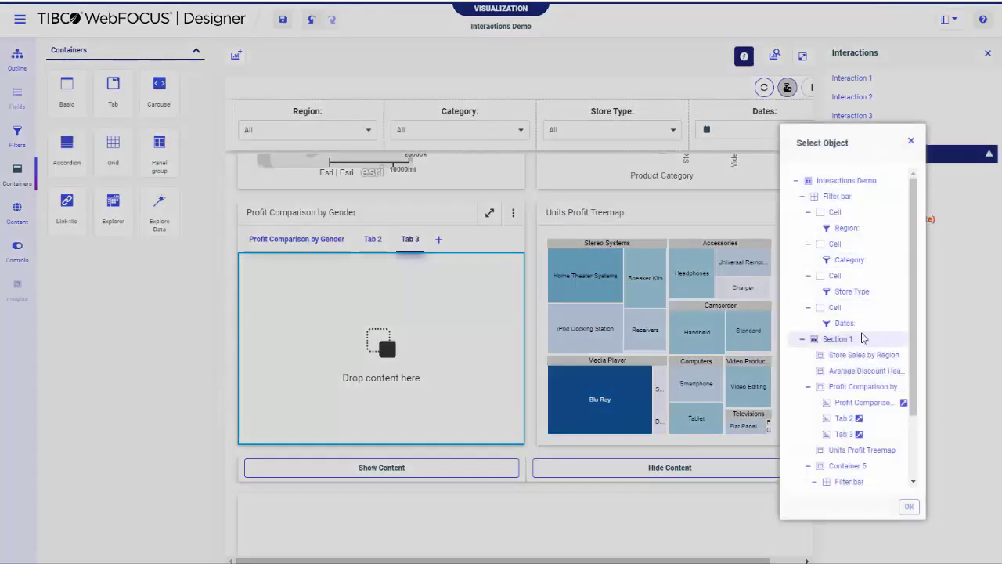
scroll(864, 338, down, 2)
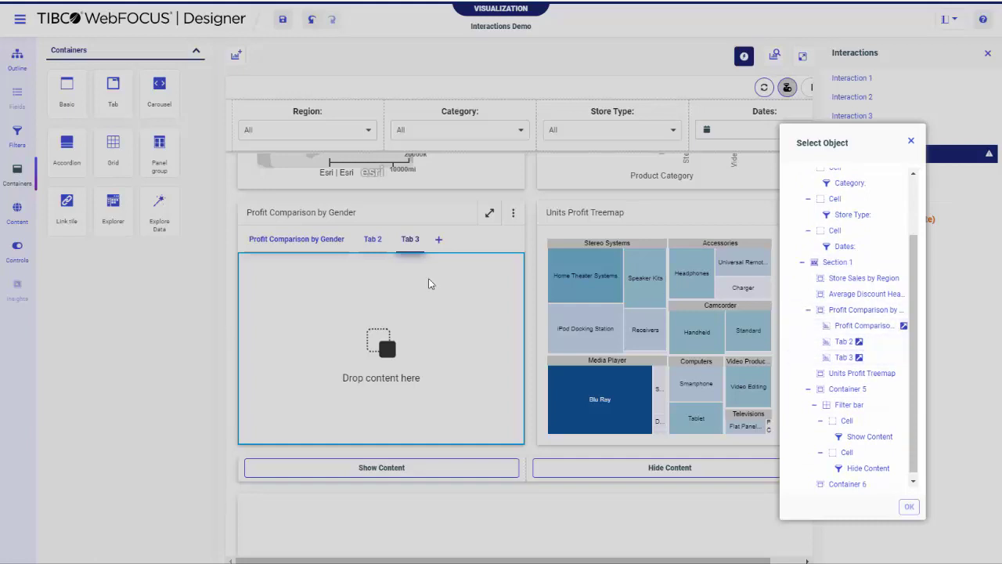
click(330, 254)
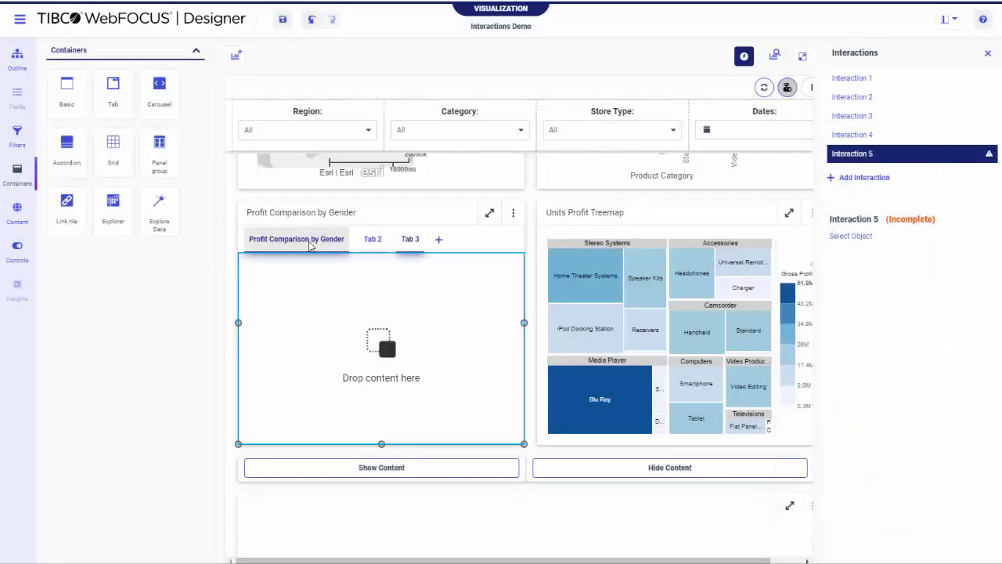
click(310, 243)
Step: Review the tab container's Container and Content interaction options without adding any
right_click(312, 247)
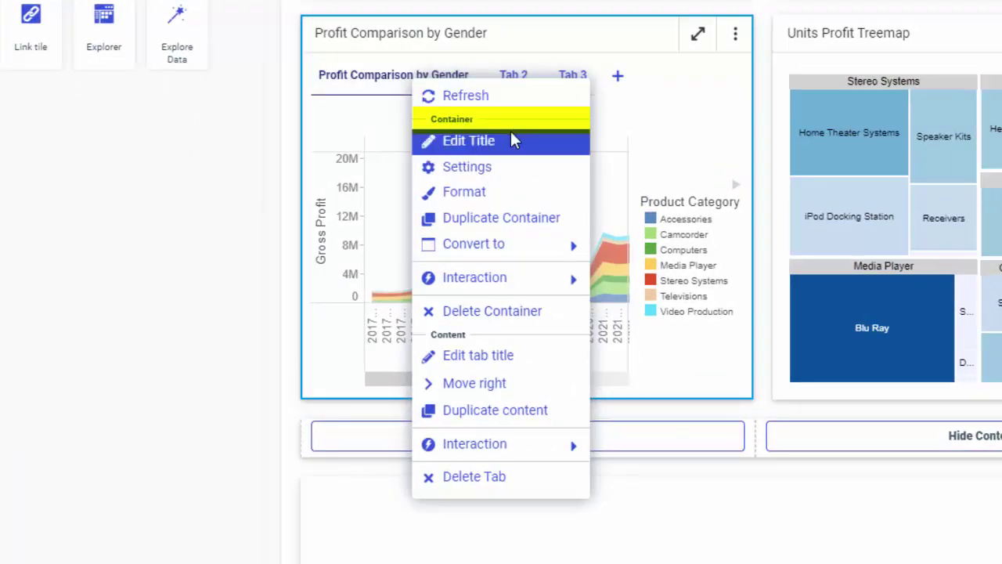
mouse_move(496, 276)
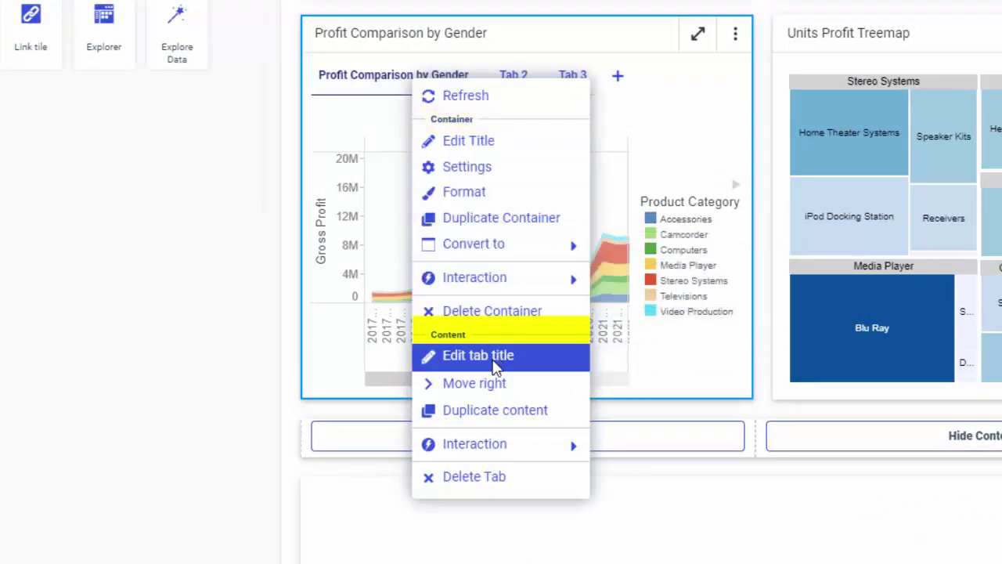
mouse_move(501, 453)
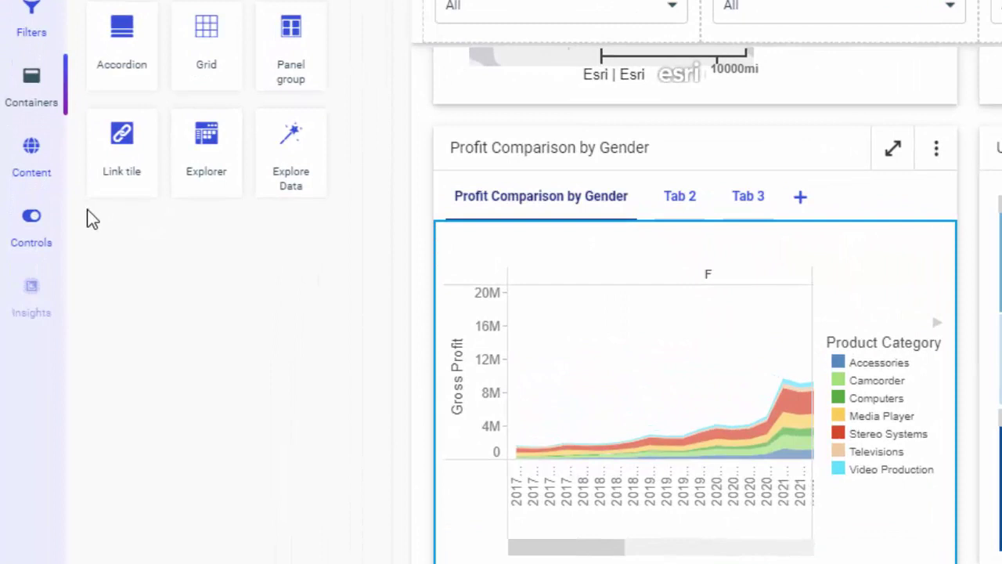
Step: Place a Run Deferred button that runs Retail Samples > Charts > Arc - Sales by Region
click(33, 223)
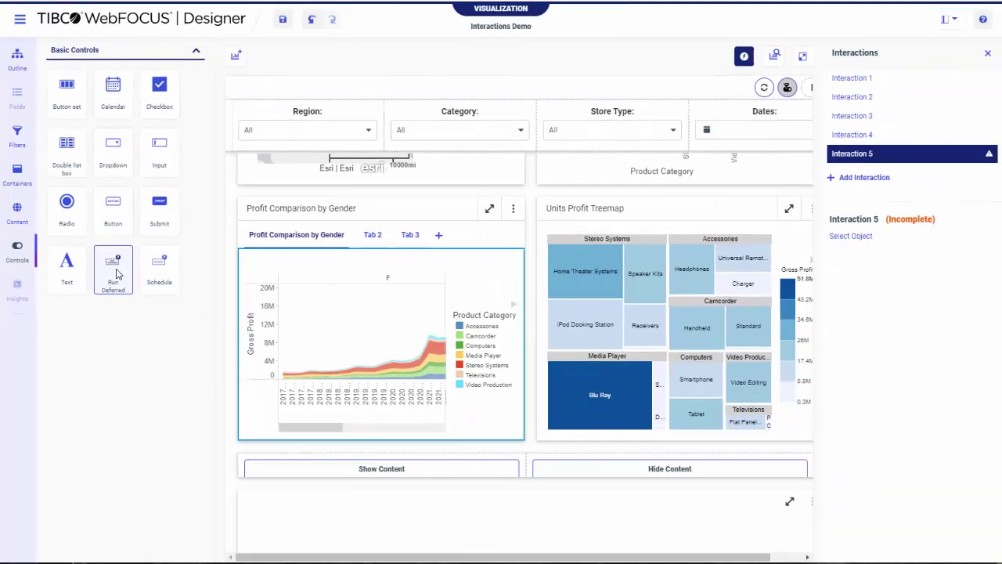
drag(208, 268, 504, 562)
drag(284, 443, 285, 444)
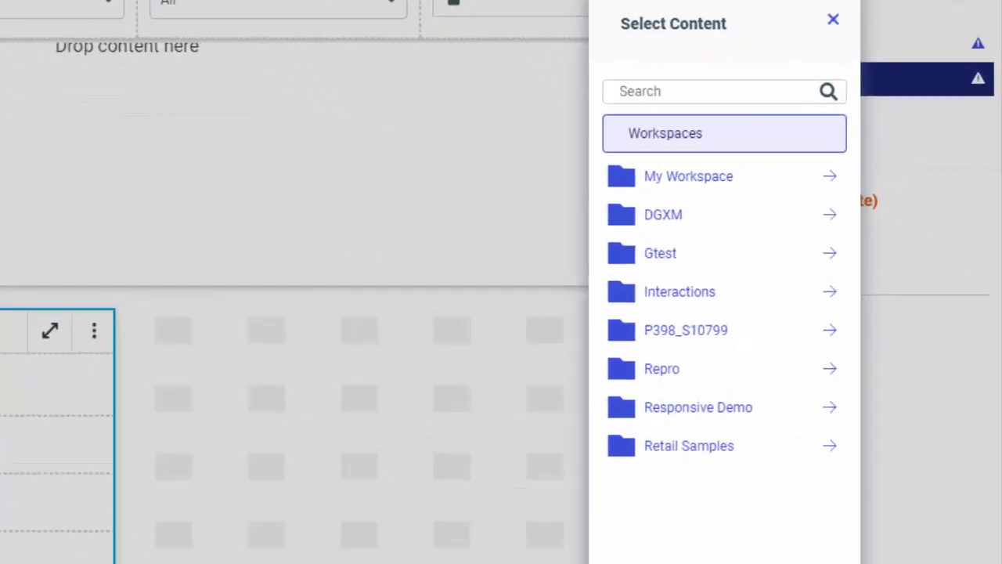
click(707, 450)
click(676, 227)
click(678, 223)
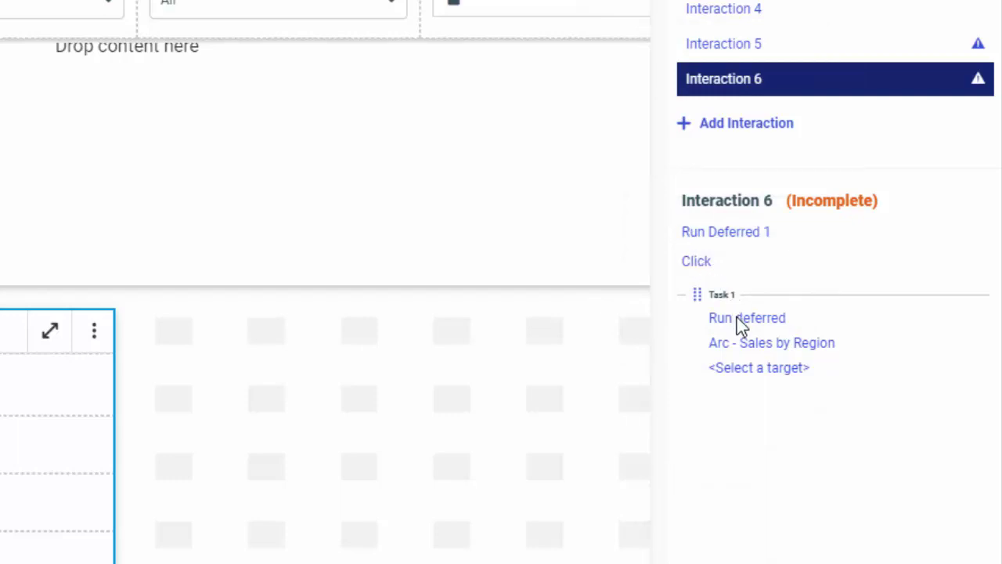
Step: Set the deferred report to open in a New window, then run and test Run Deferred 1
click(751, 365)
click(830, 275)
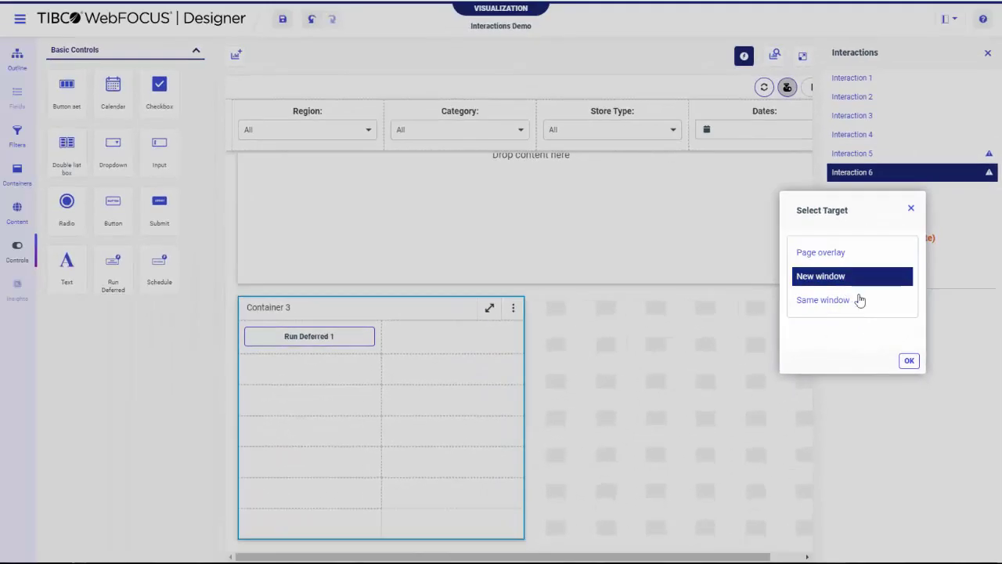
click(908, 361)
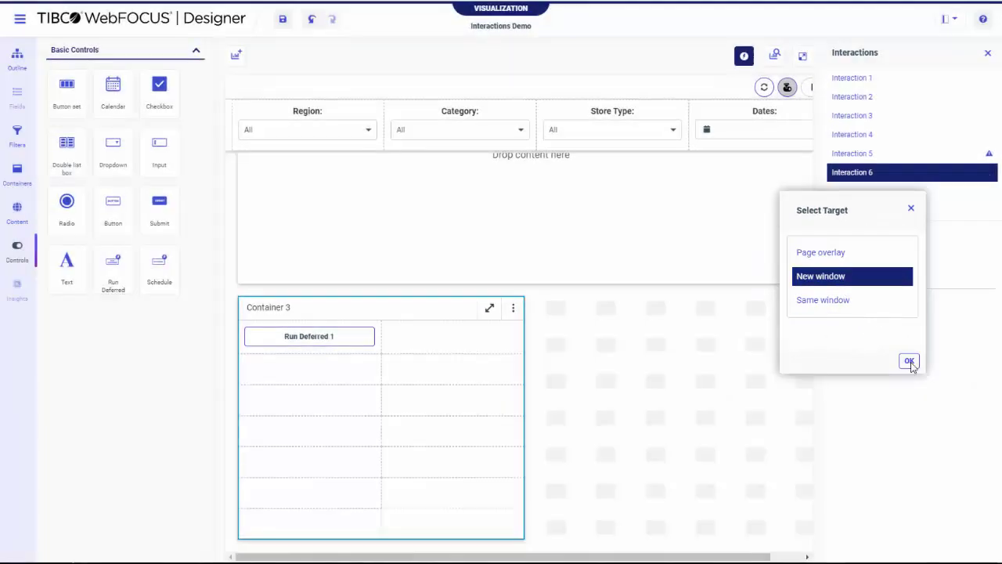
click(802, 56)
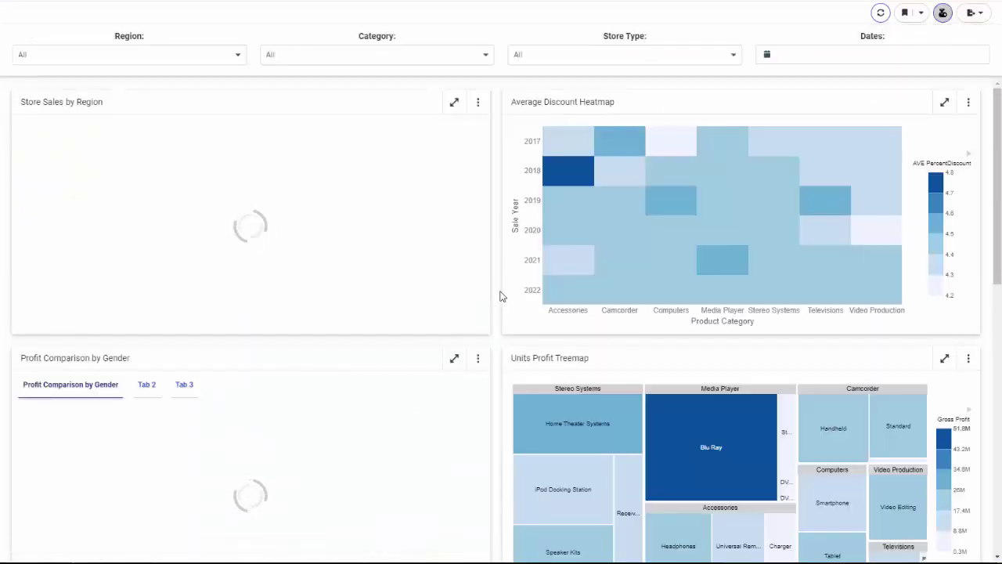
scroll(501, 296, down, 6)
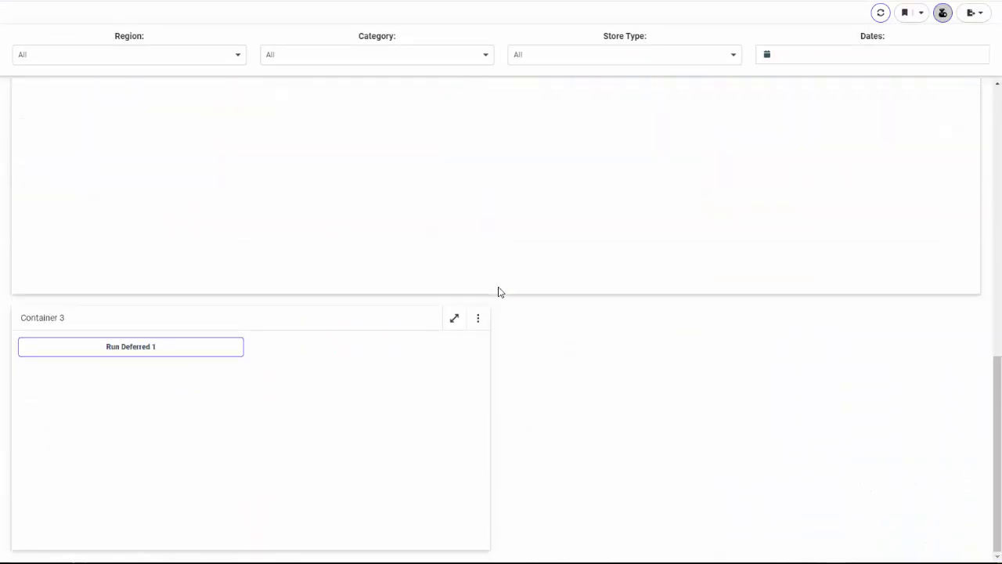
click(210, 338)
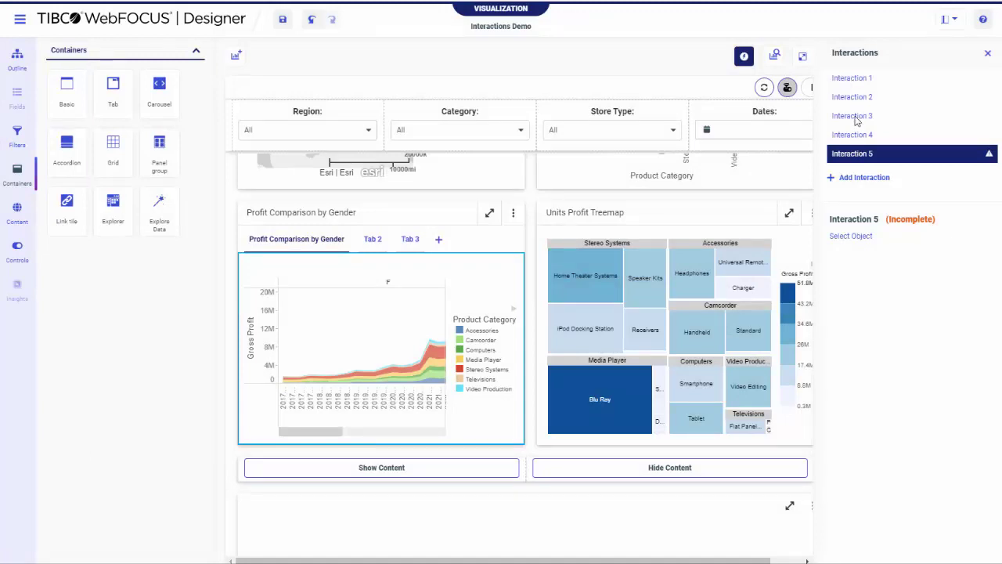
Step: Rename Interactions 1–4 to 'Container | Run', 'Button | Show', 'Button | Hide' and 'Filter | Conditions'
click(848, 80)
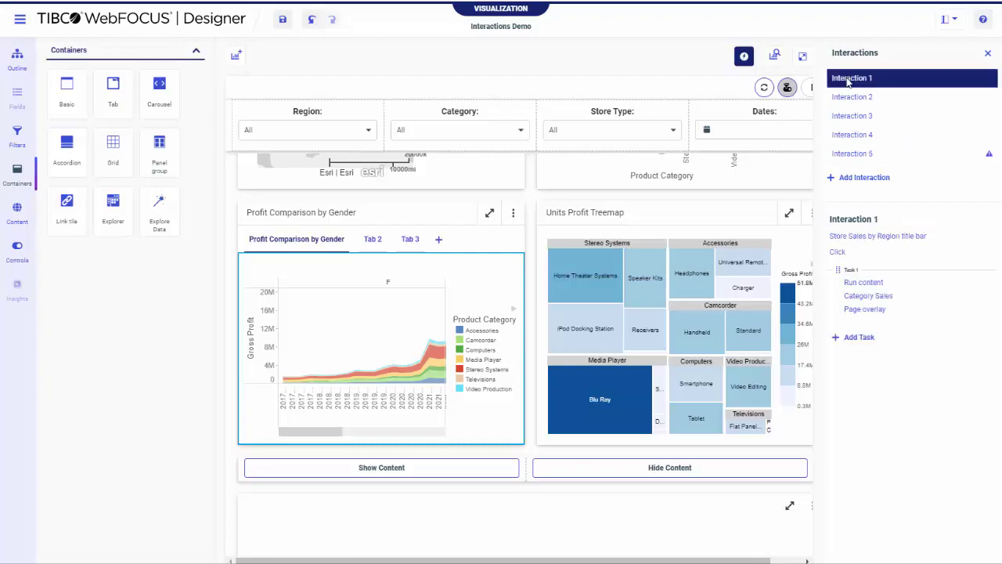
double_click(848, 80)
text(Com)
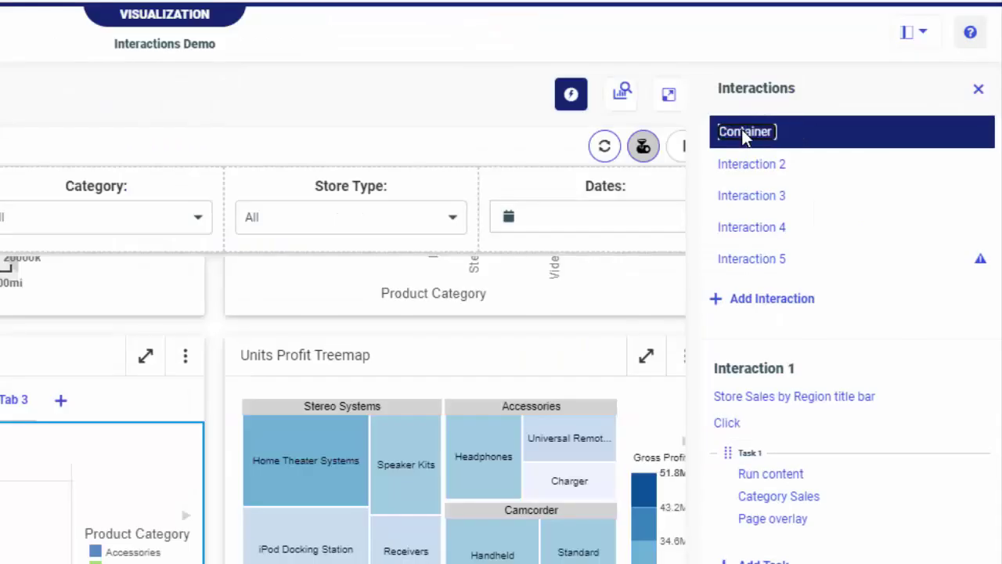
text(| Run)
click(756, 166)
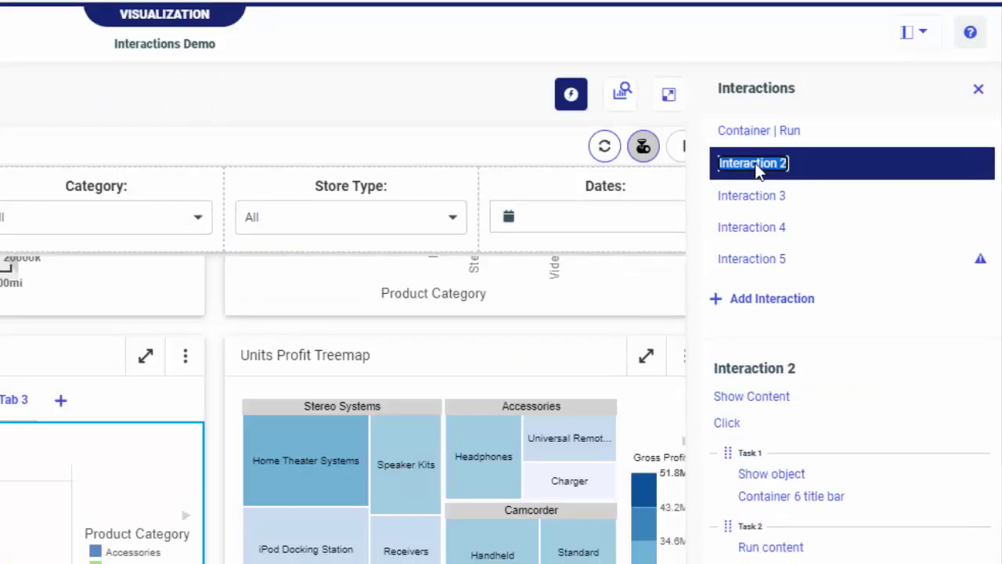
text(Button | Show)
click(758, 196)
text(Button | Hide)
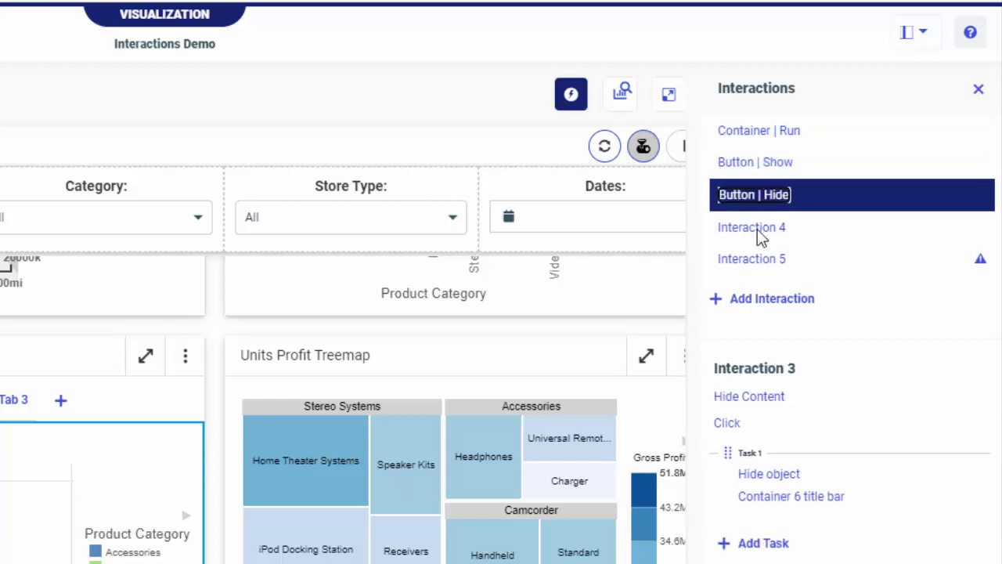
click(757, 229)
text(Filter |)
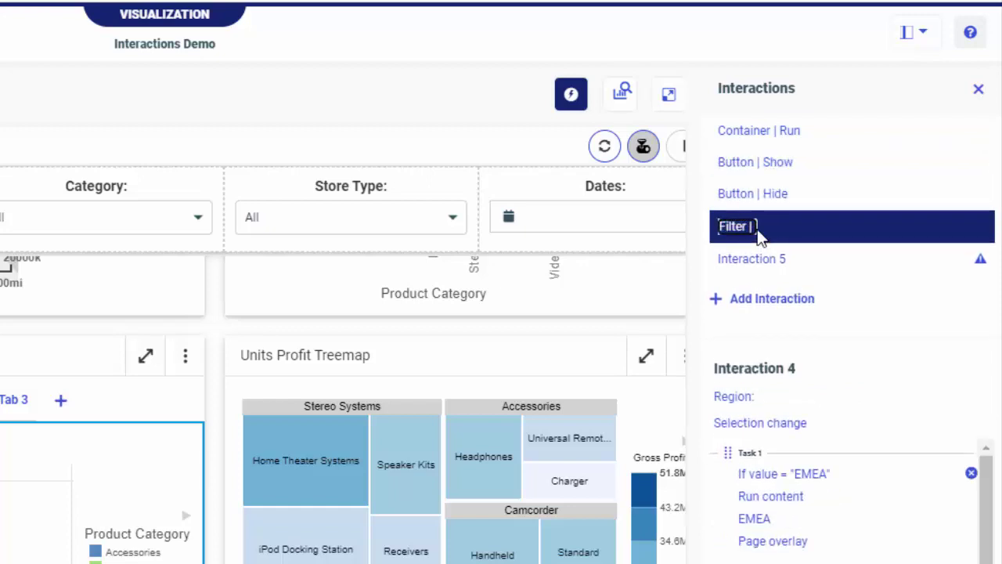
text( Conditions)
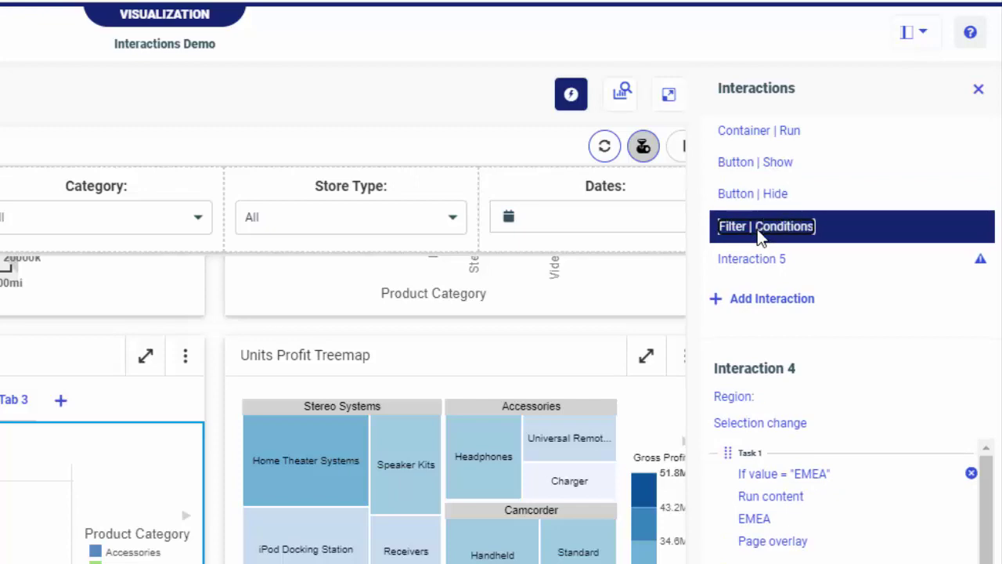
key(Return)
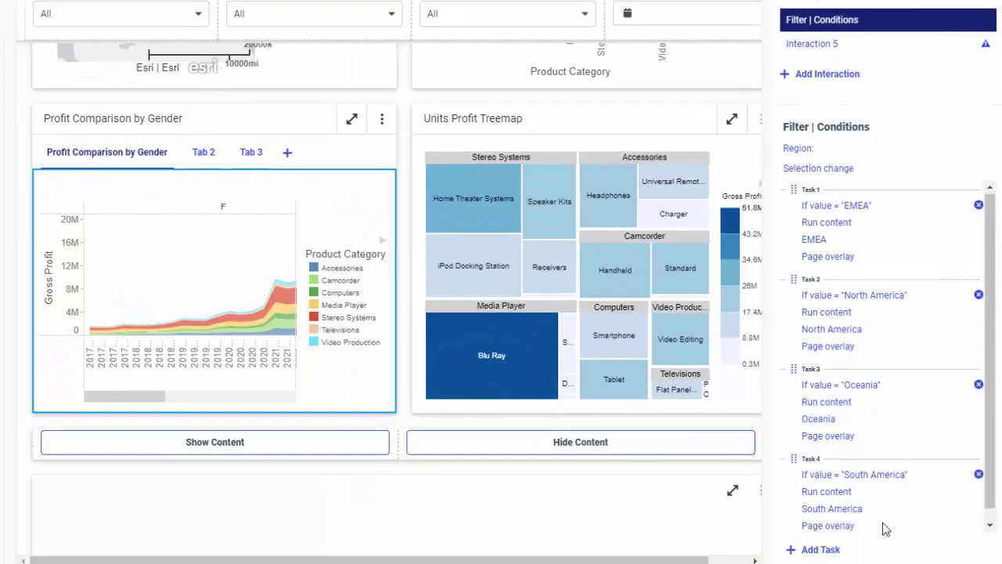
Step: Disable Task 4, the South America overlay, in the Filter | Conditions interaction
scroll(883, 530, down, 2)
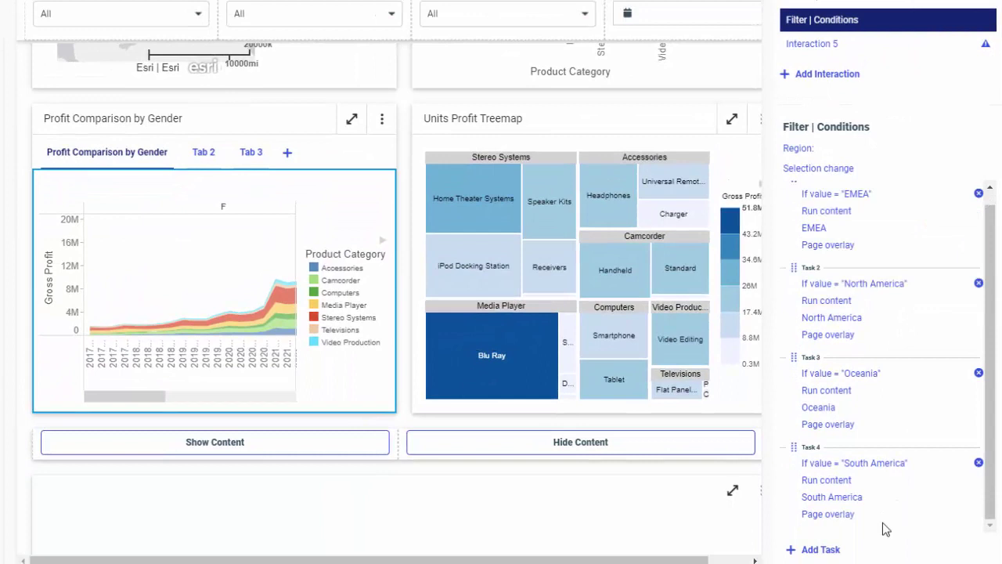
right_click(822, 231)
click(853, 367)
right_click(811, 448)
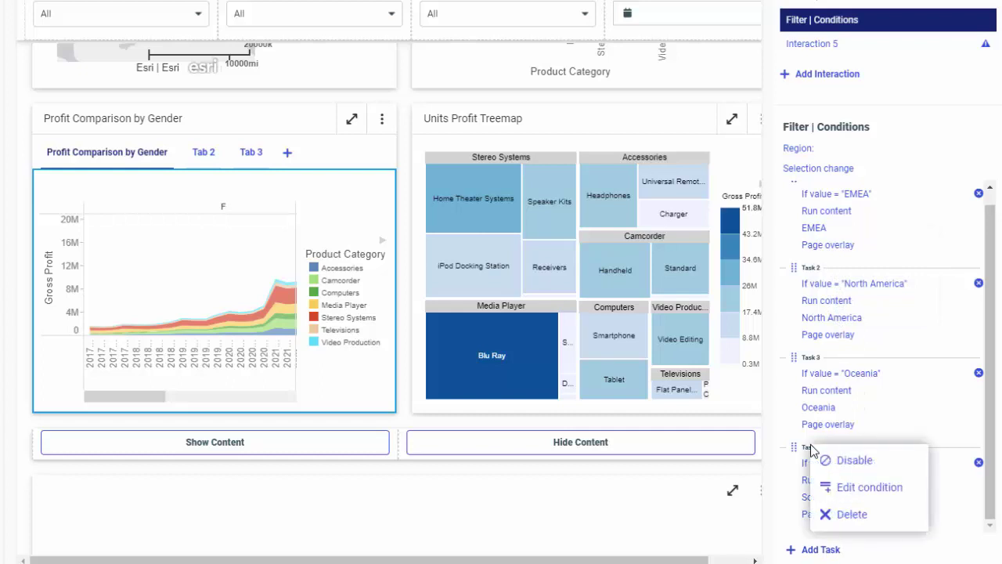
click(853, 465)
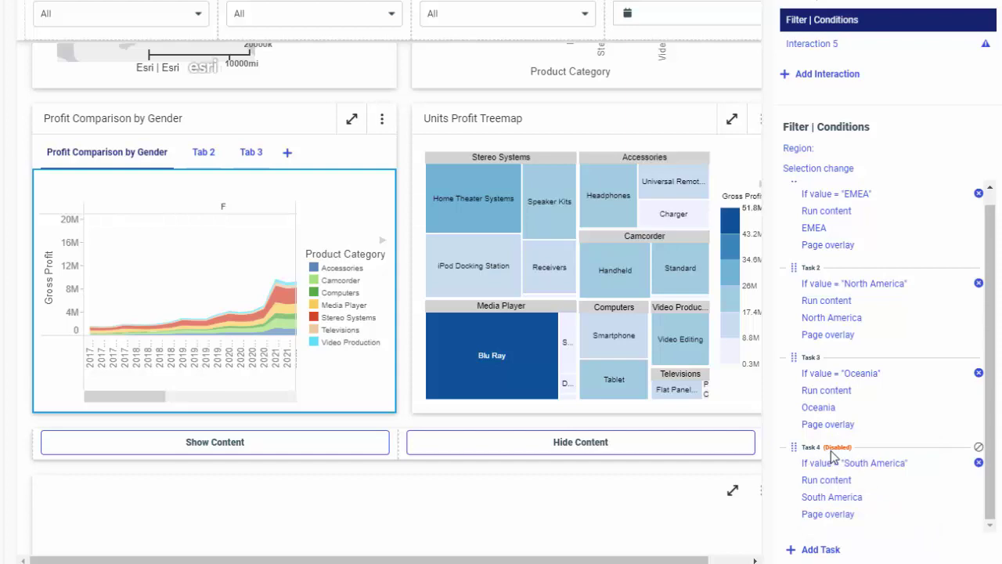
scroll(832, 470, up, 3)
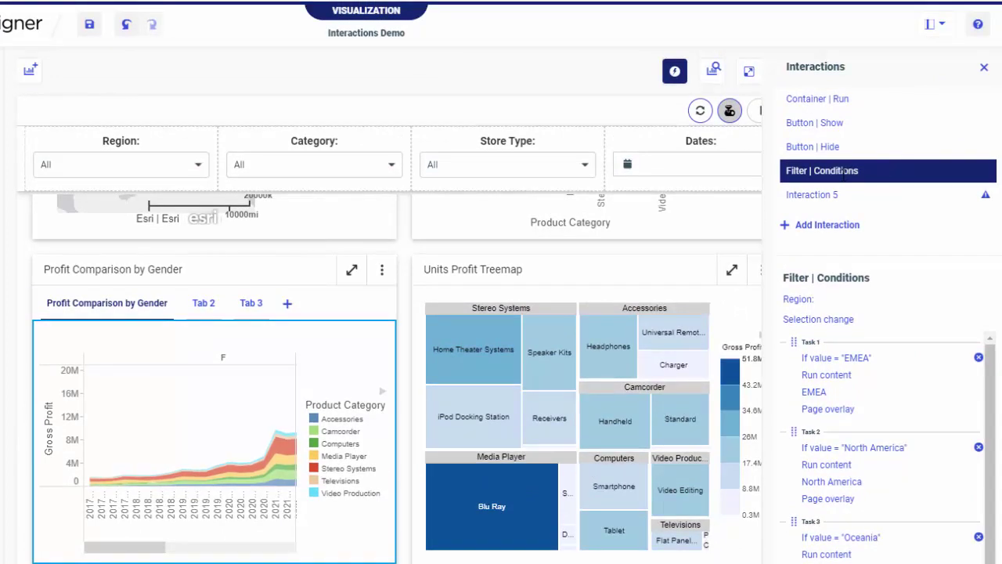
Step: Delete the Filter | Conditions interaction, then undo so it returns with its tasks intact
right_click(842, 174)
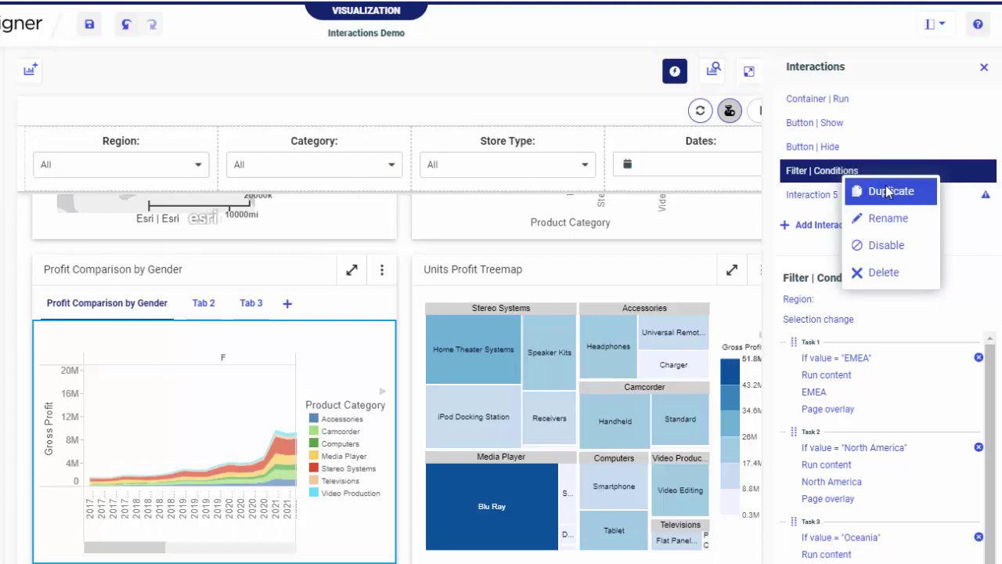
click(910, 274)
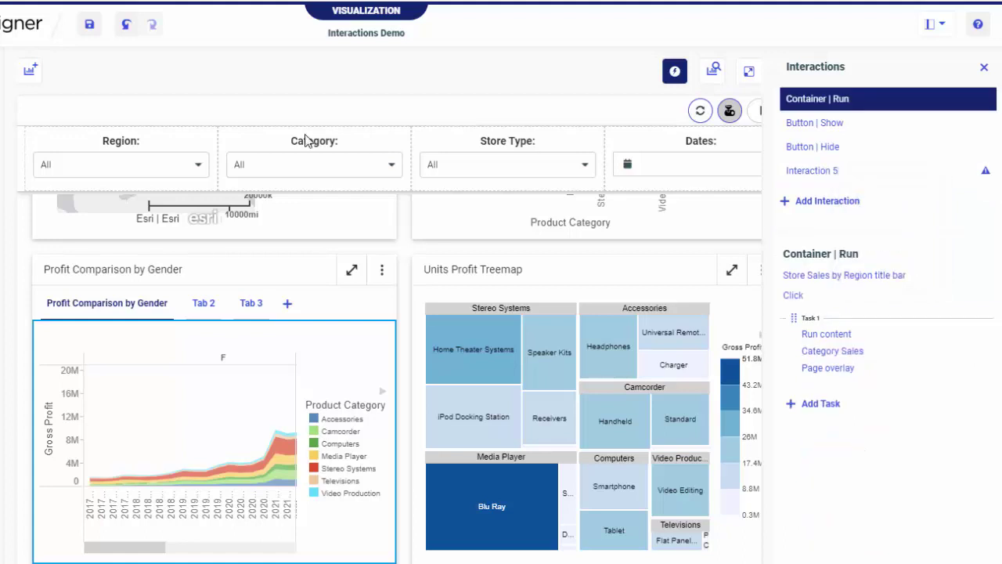
click(125, 26)
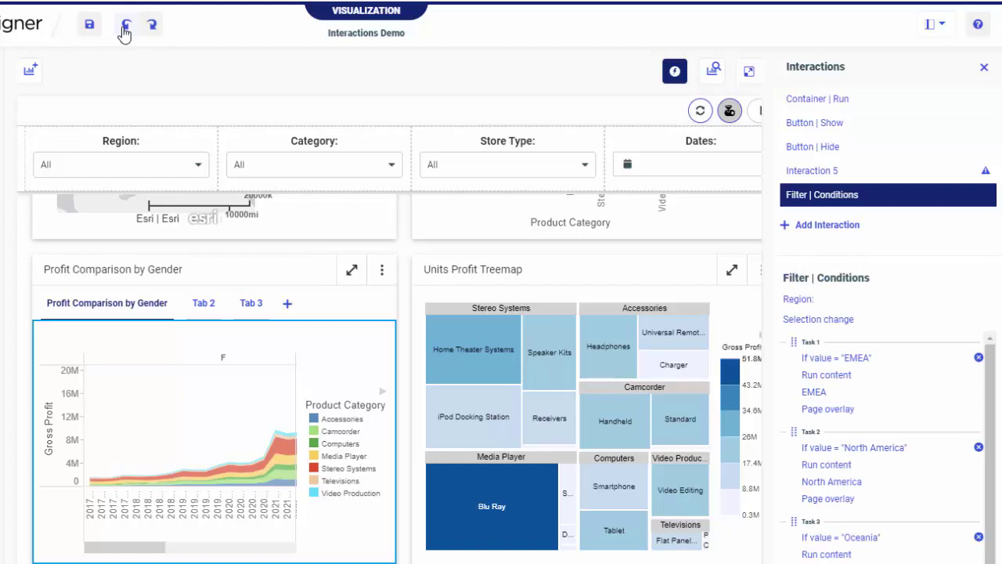